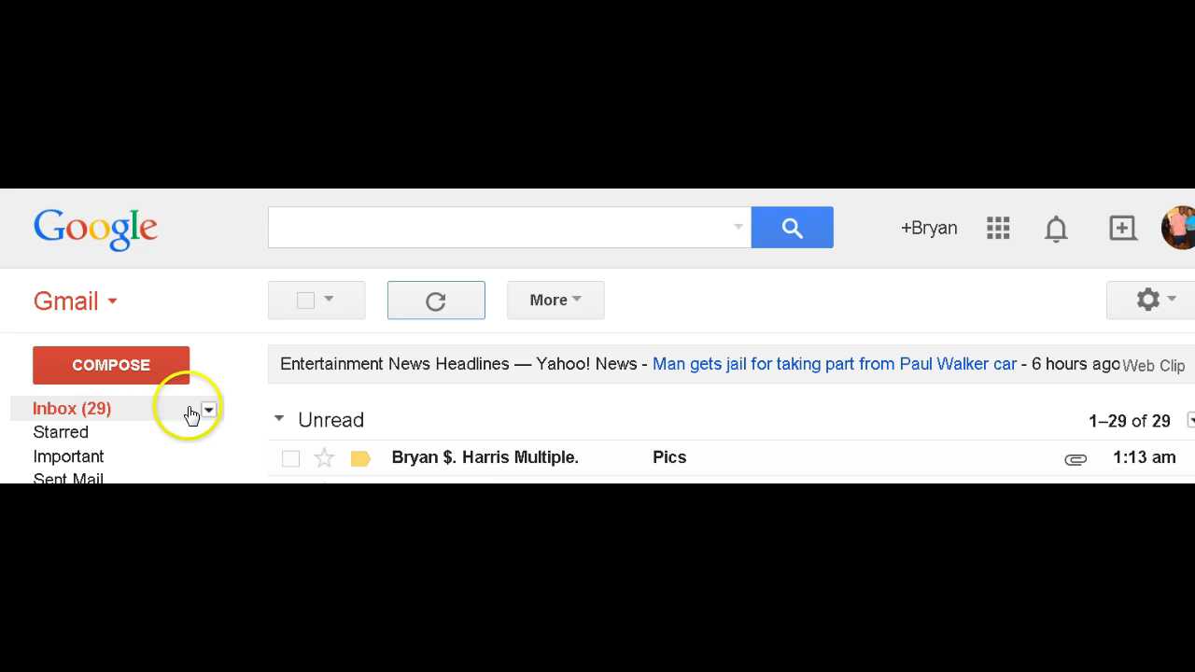
- Open the unread "Pics" email and review its image attachments
{"action": "left_click", "coordinate": [485, 458]}
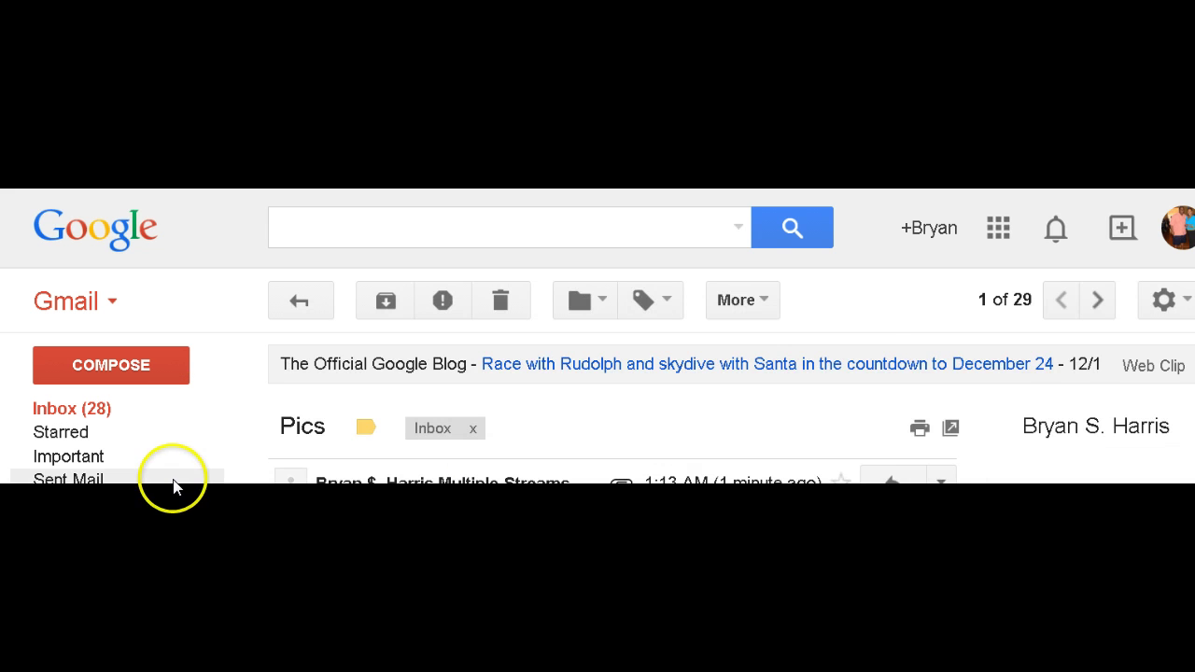
{"action": "left_click", "coordinate": [835, 307]}
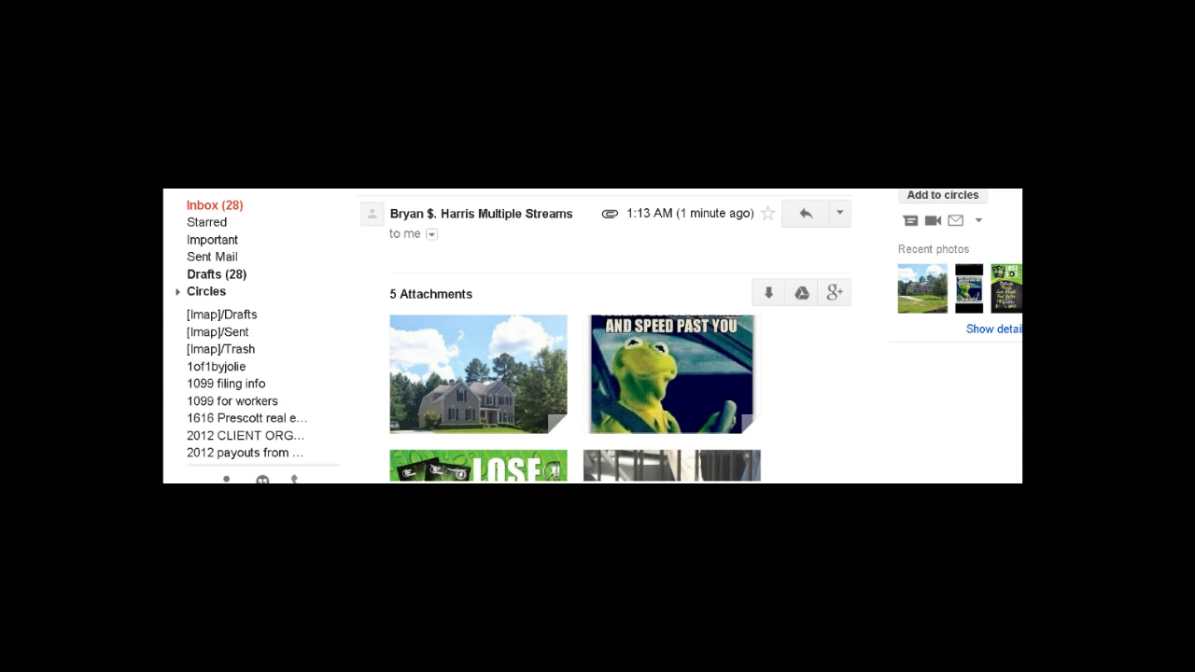
{"action": "scroll", "coordinate": [607, 336], "scroll_direction": "down", "scroll_amount": 5}
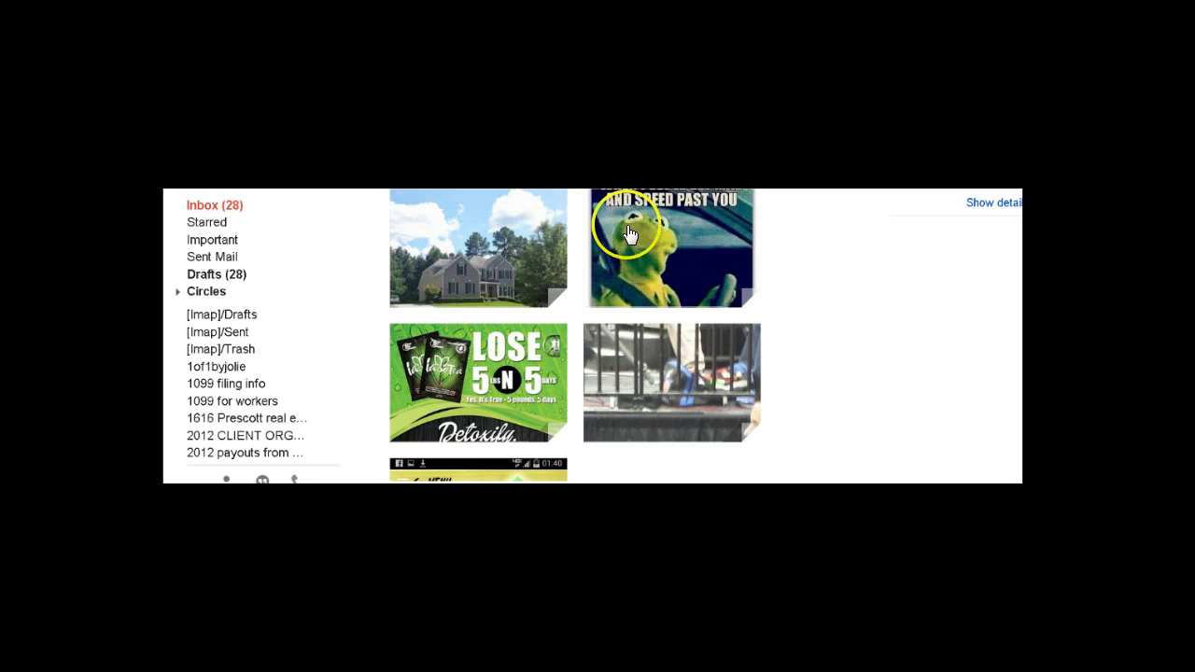
{"action": "mouse_move", "coordinate": [624, 382]}
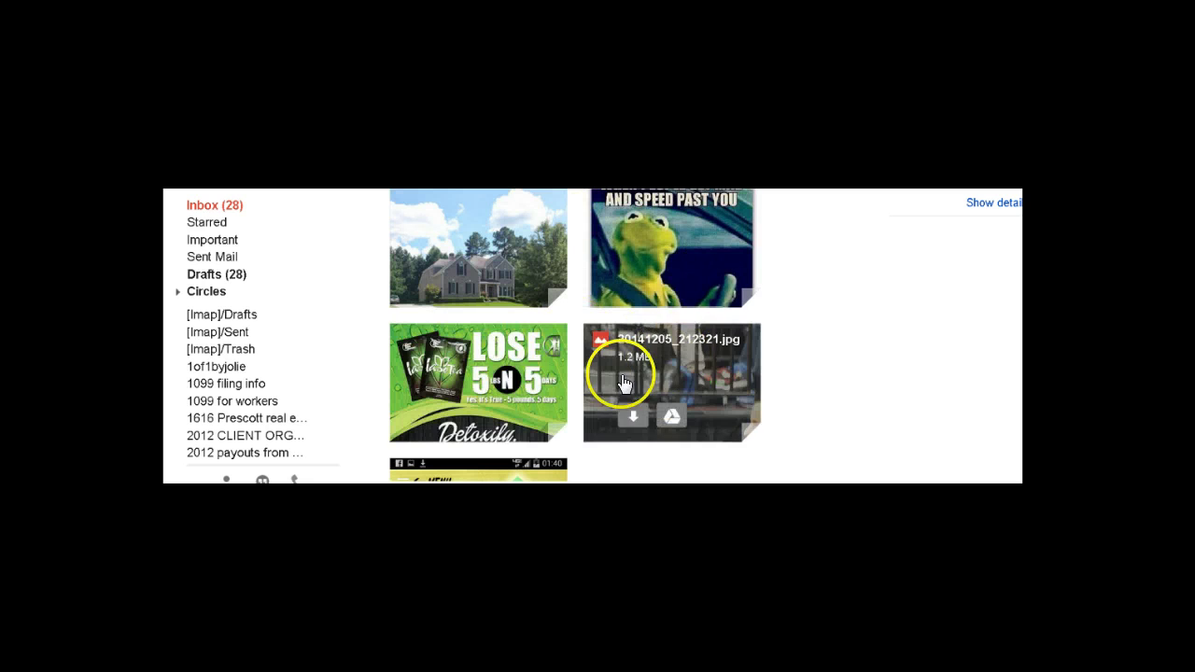
{"action": "mouse_move", "coordinate": [543, 472]}
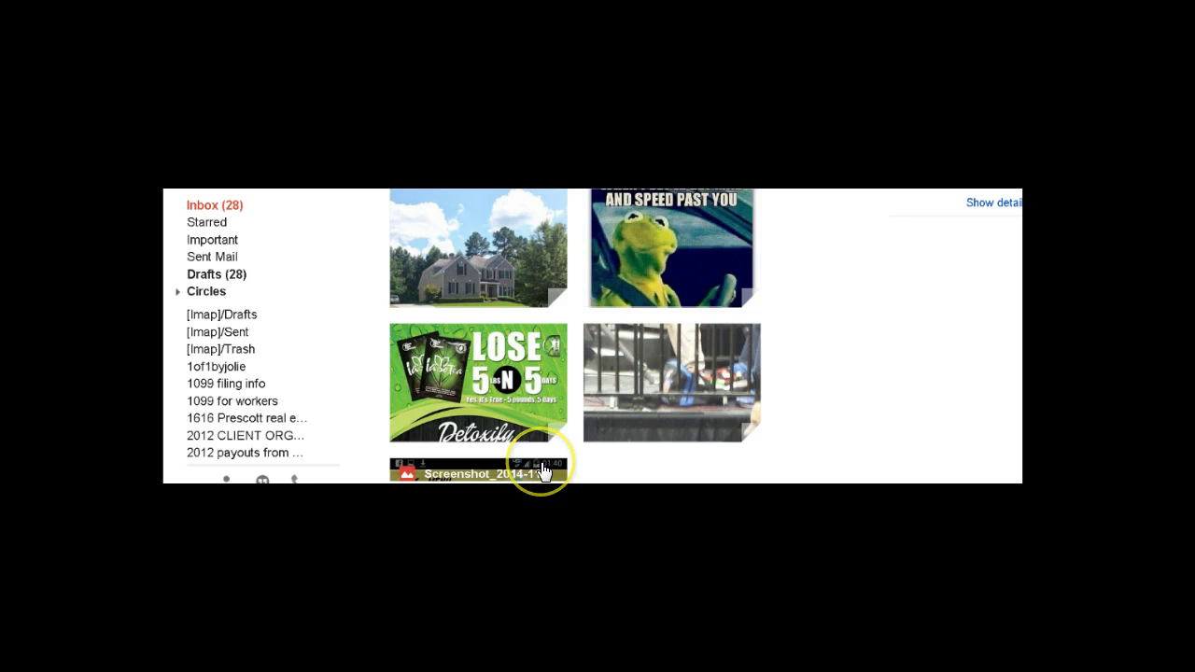
{"action": "mouse_move", "coordinate": [677, 279]}
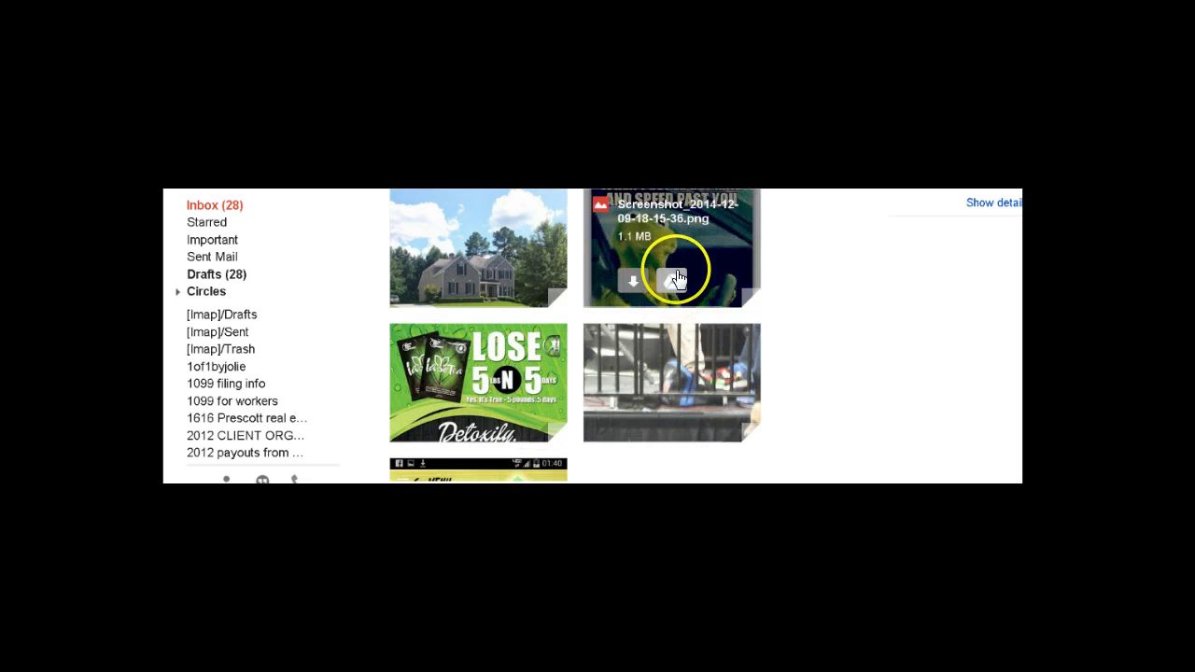
{"action": "mouse_move", "coordinate": [505, 275]}
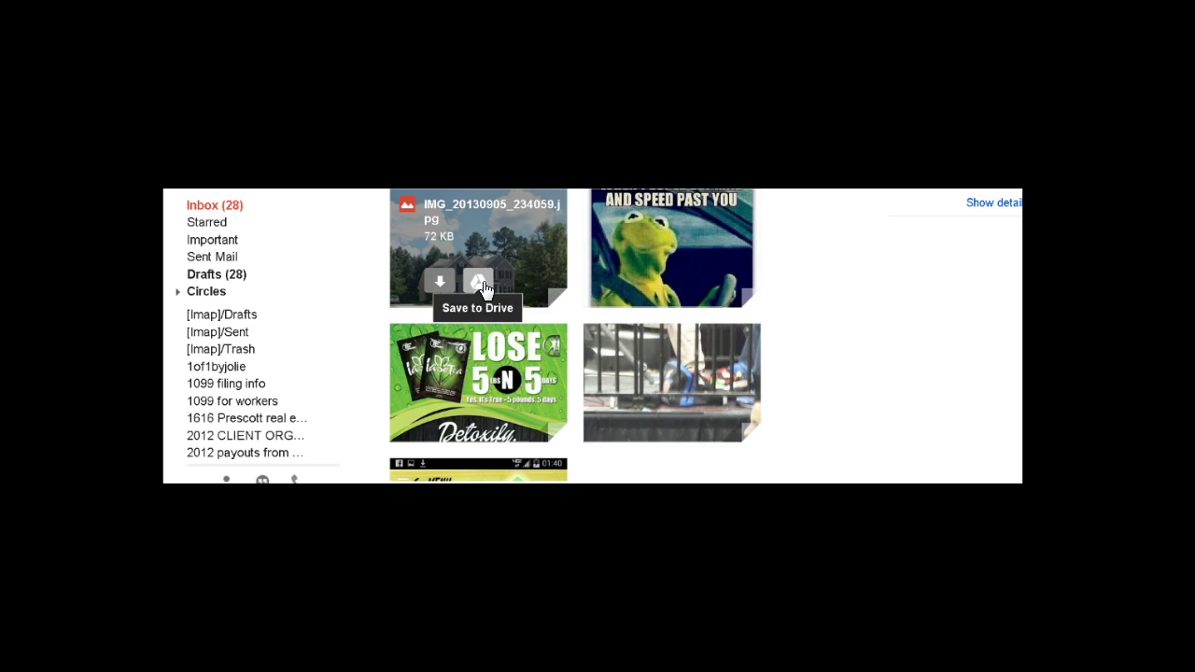
- Save the house photo IMG_20130905_234059.jpg to Drive and move it into a new folder named Ref#1234MoneyIn
{"action": "left_click", "coordinate": [481, 286]}
{"action": "left_click", "coordinate": [481, 286]}
{"action": "left_click", "coordinate": [481, 286]}
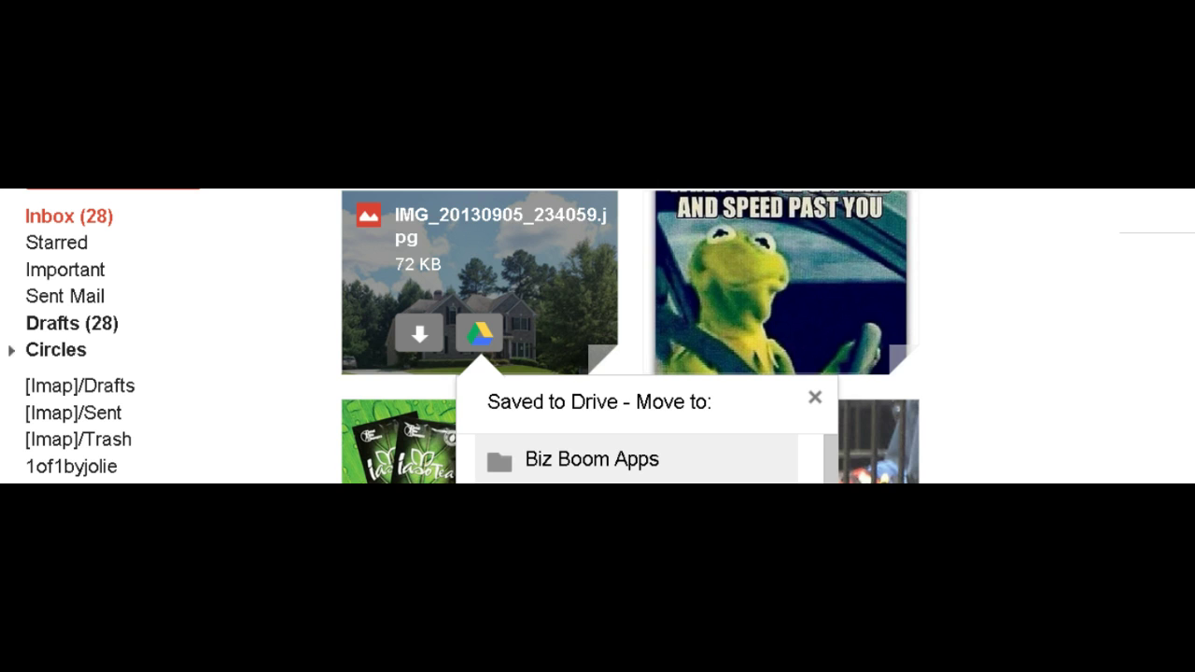
{"action": "scroll", "coordinate": [765, 336], "scroll_direction": "down", "scroll_amount": 3}
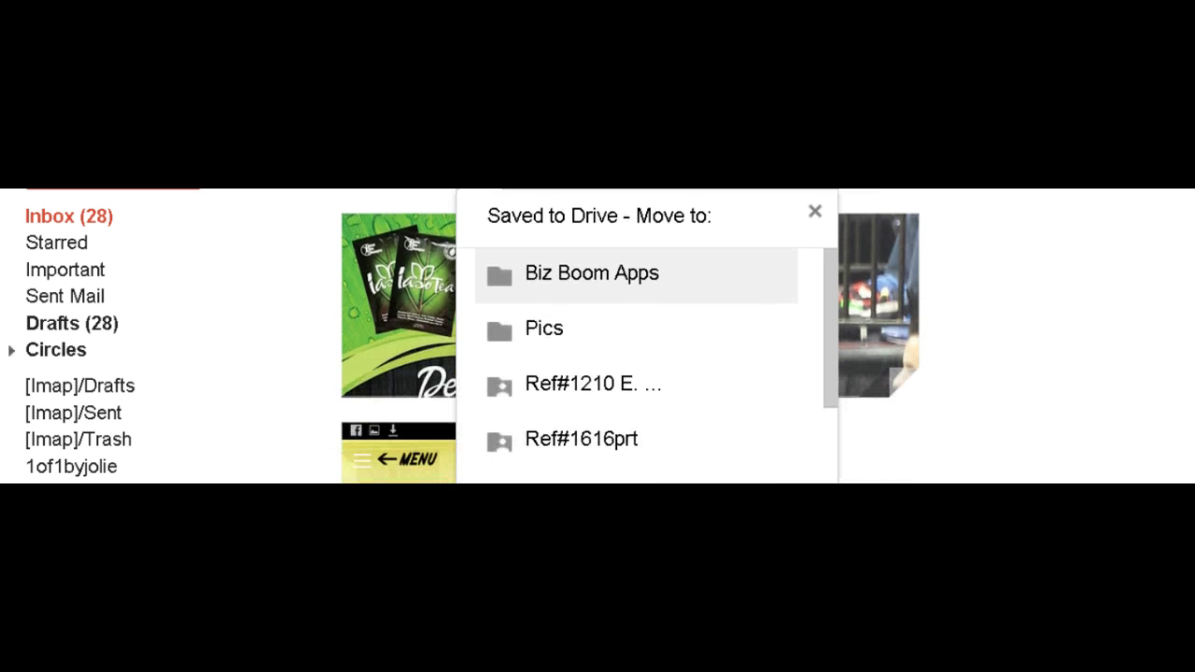
{"action": "scroll", "coordinate": [874, 429], "scroll_direction": "down", "scroll_amount": 1}
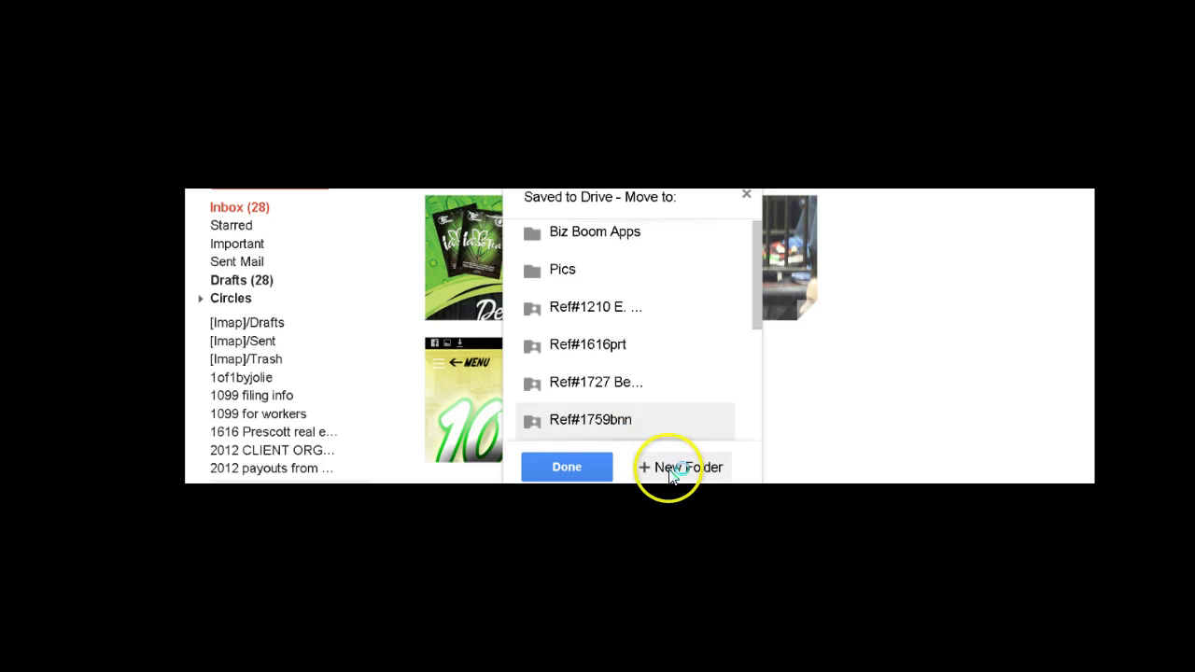
{"action": "left_click", "coordinate": [672, 474]}
{"action": "left_click", "coordinate": [592, 464]}
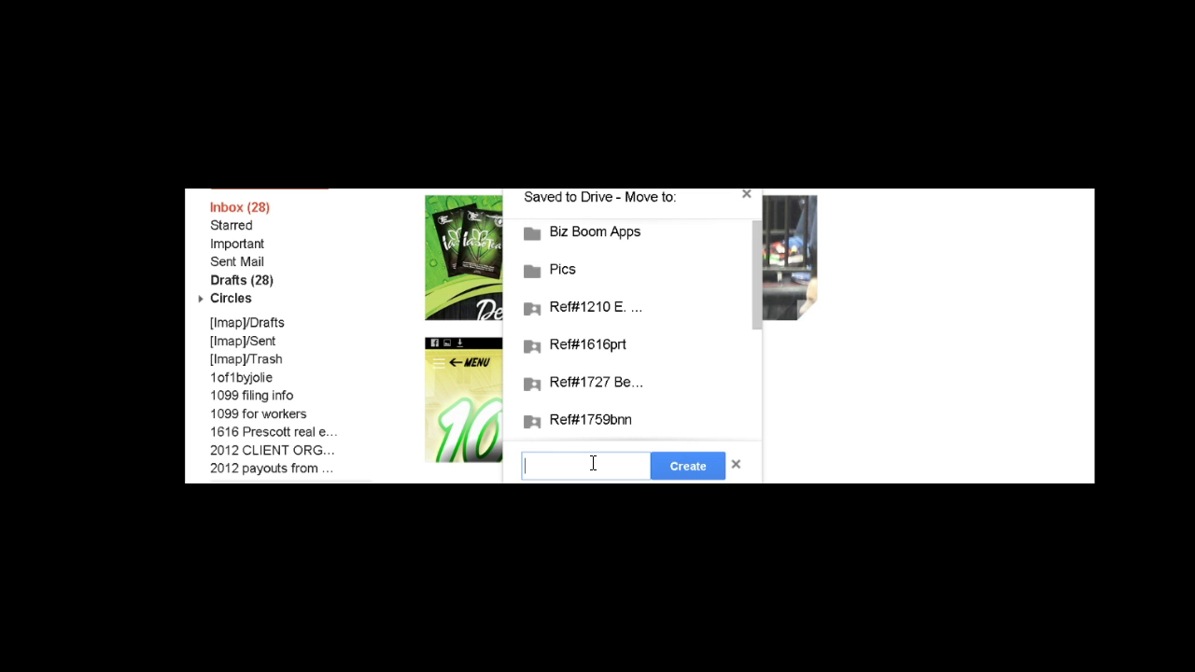
{"action": "type", "text": "Ref#1234MoneyIn"}
{"action": "left_click", "coordinate": [672, 473]}
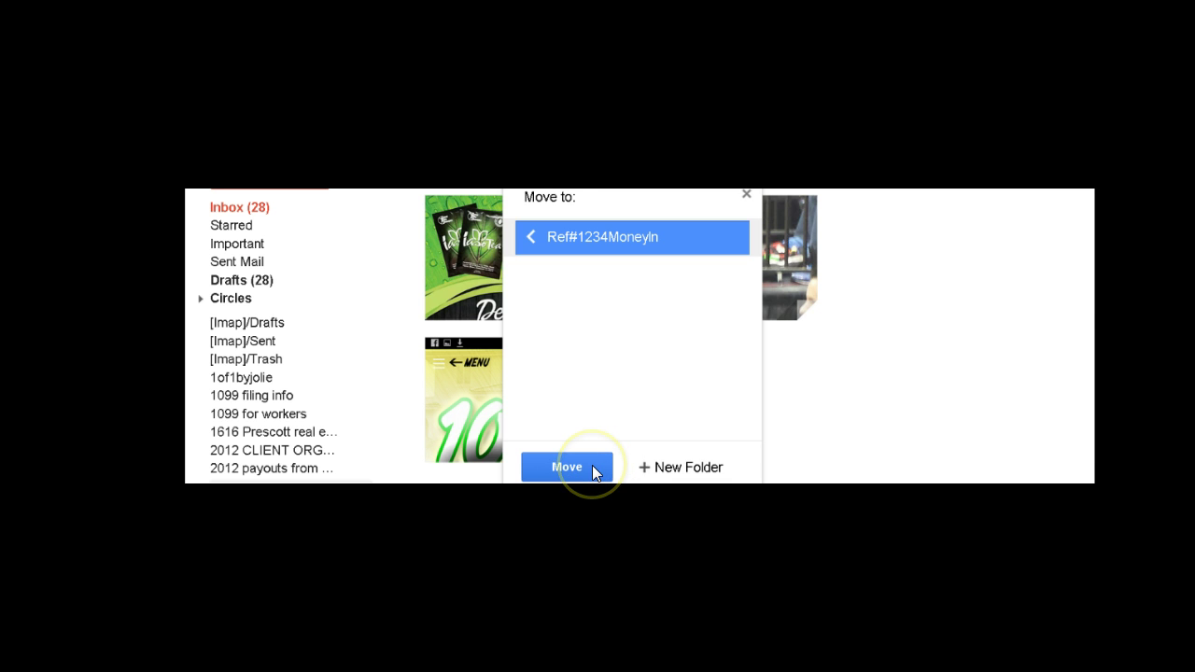
{"action": "left_click", "coordinate": [593, 469]}
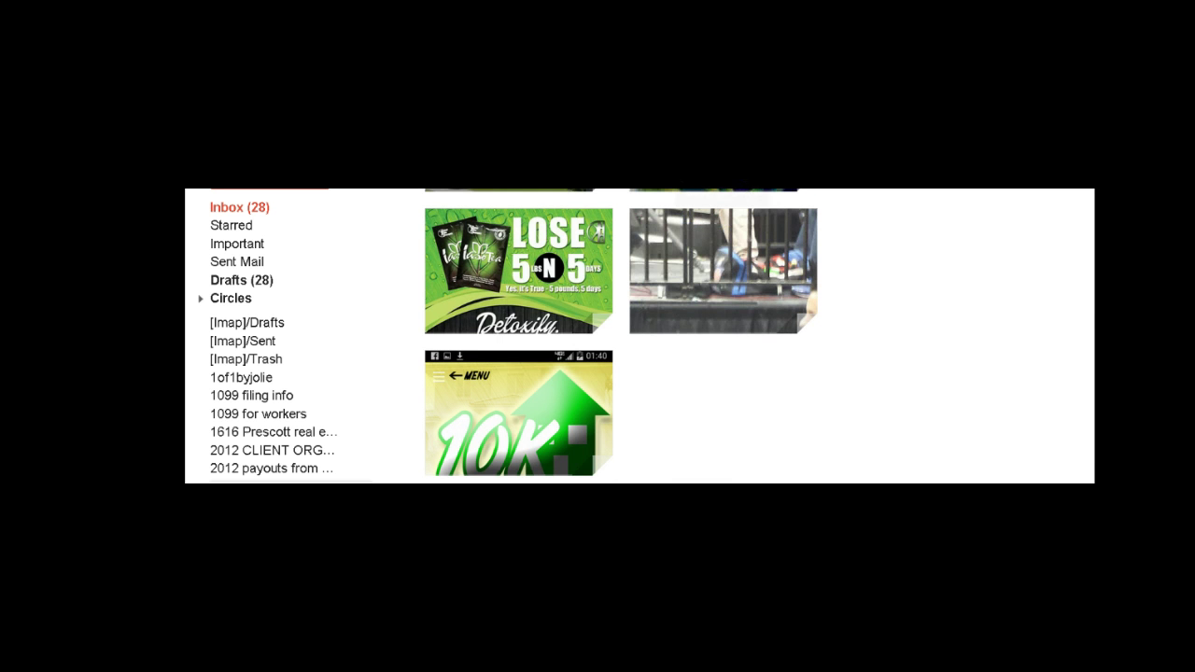
{"action": "left_click", "coordinate": [720, 164]}
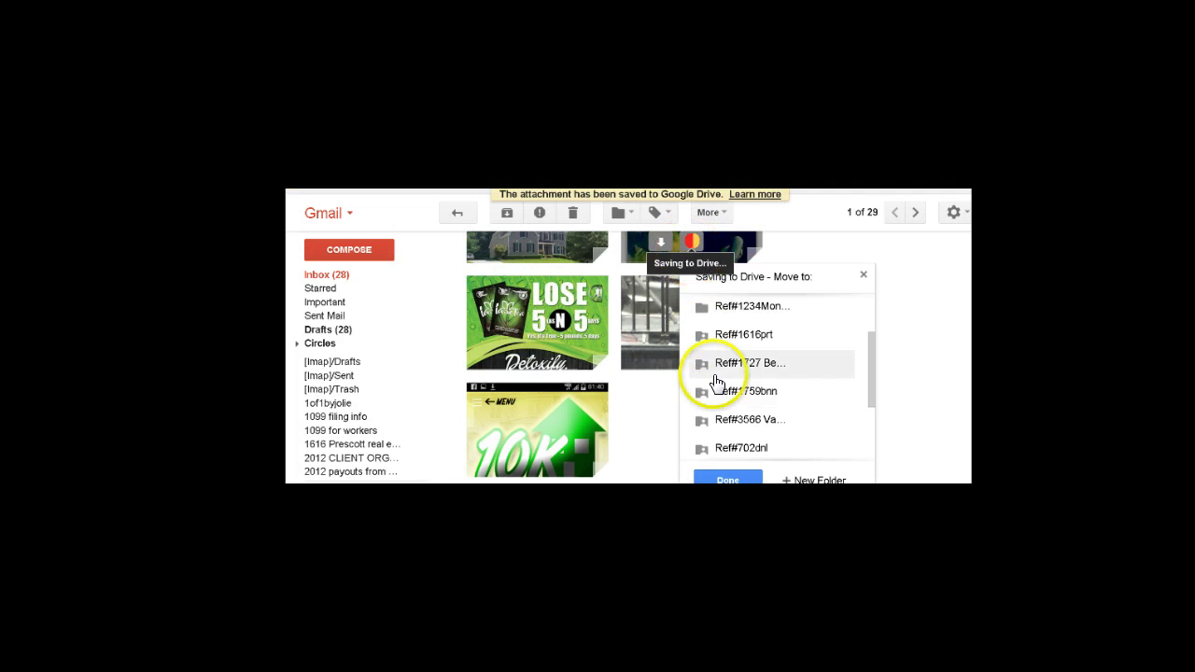
{"action": "mouse_move", "coordinate": [868, 375]}
{"action": "left_mouse_down"}
{"action": "mouse_move", "coordinate": [868, 431]}
{"action": "mouse_move", "coordinate": [868, 363]}
{"action": "left_mouse_up"}
{"action": "left_click", "coordinate": [768, 340]}
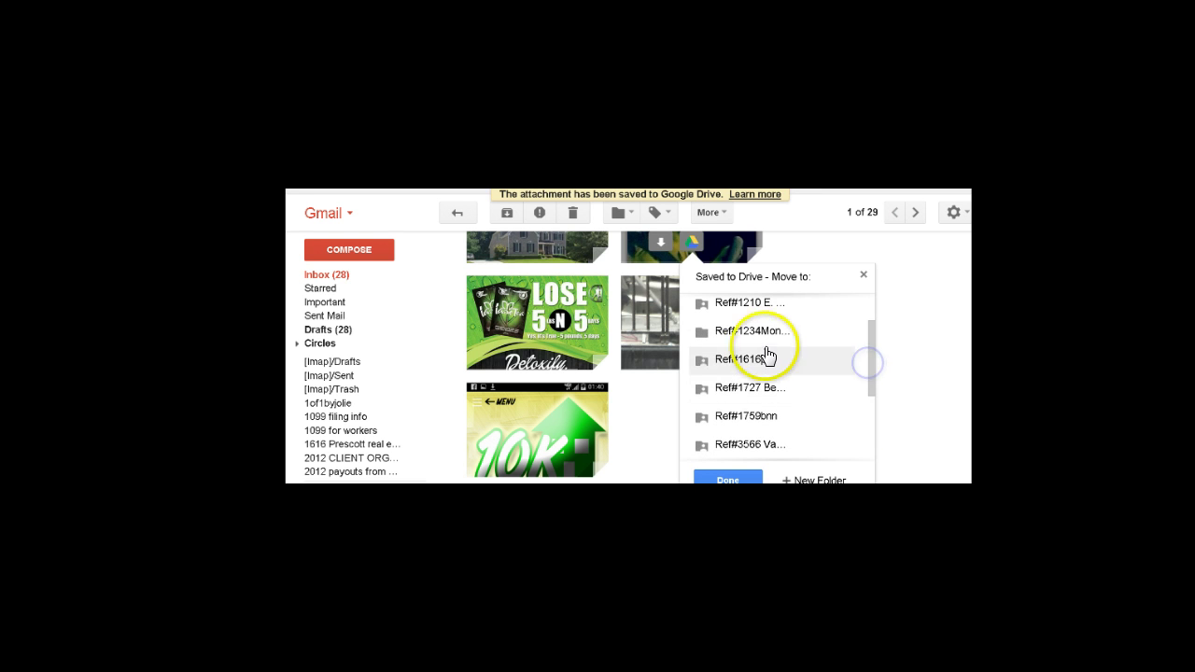
{"action": "double_click", "coordinate": [752, 341]}
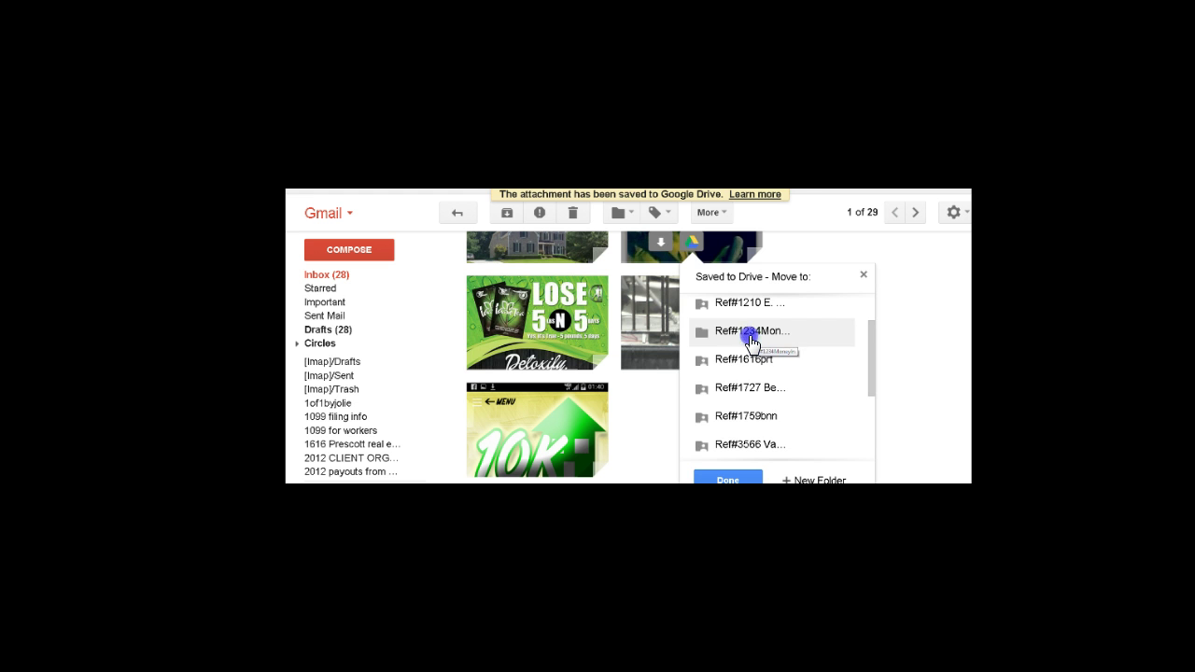
{"action": "left_click", "coordinate": [731, 481]}
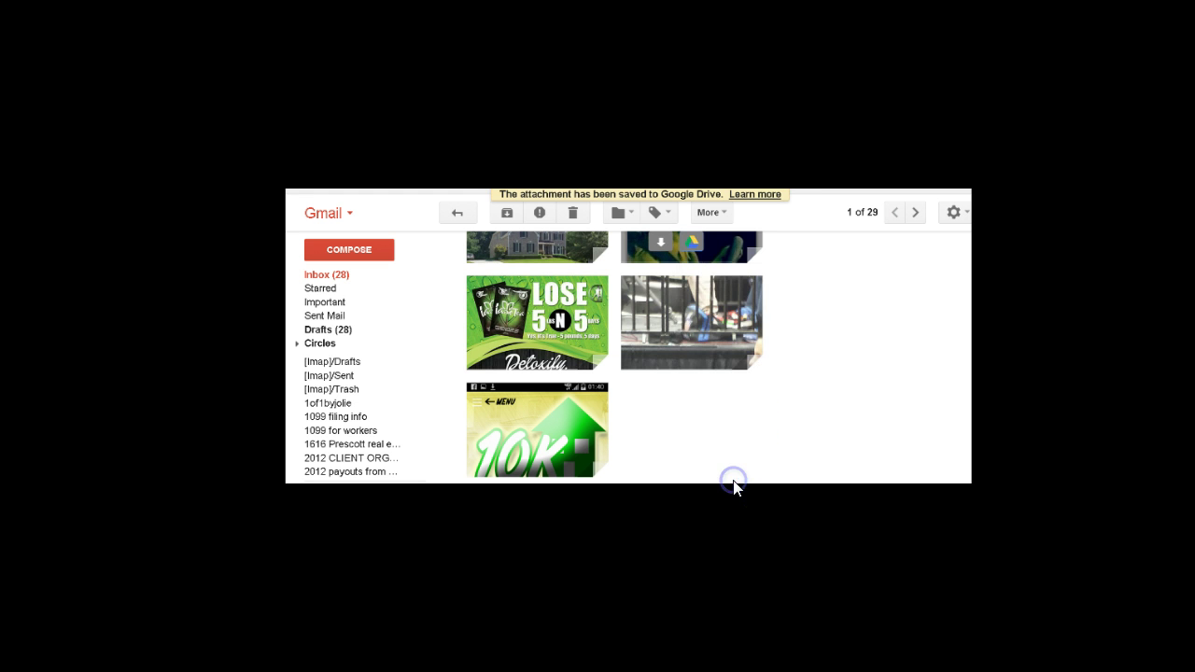
- Save the attachments 20141205_212321.jpg and the green "Lose 5 N 5" image to Drive in the Ref#1234MoneyIn folder
{"action": "left_click", "coordinate": [684, 352]}
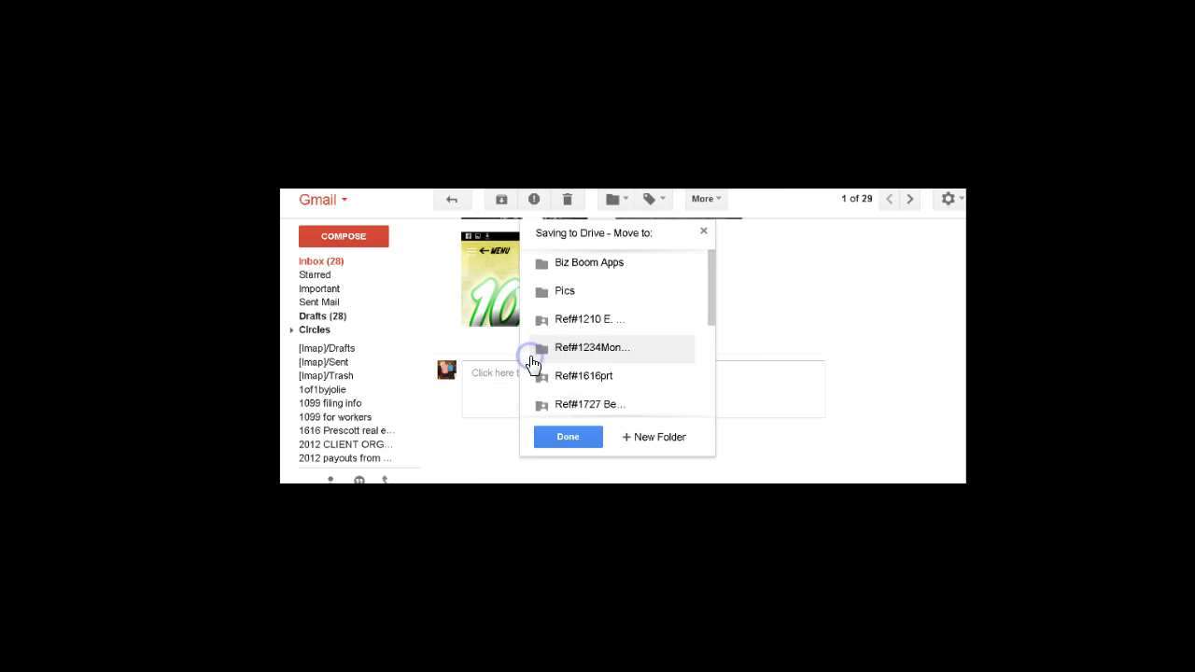
{"action": "left_click", "coordinate": [606, 347]}
{"action": "left_click", "coordinate": [569, 436]}
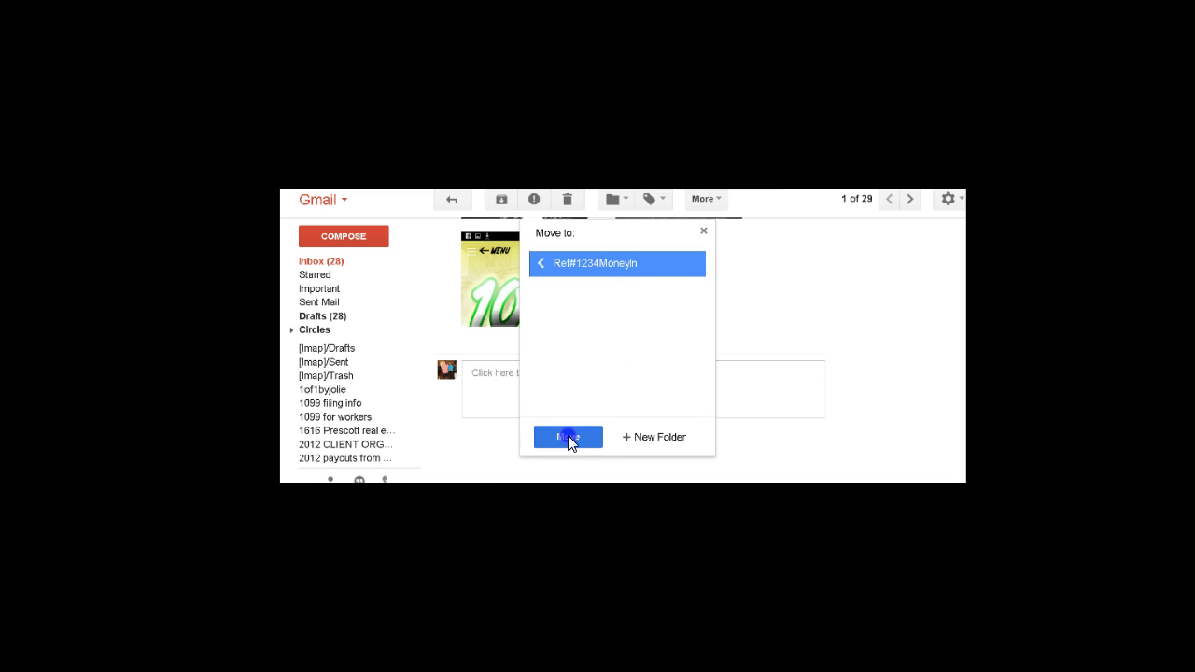
- Save the "10K" screenshot attachment to Drive and move it into the Ref#1234MoneyIn folder
{"action": "left_click", "coordinate": [532, 457]}
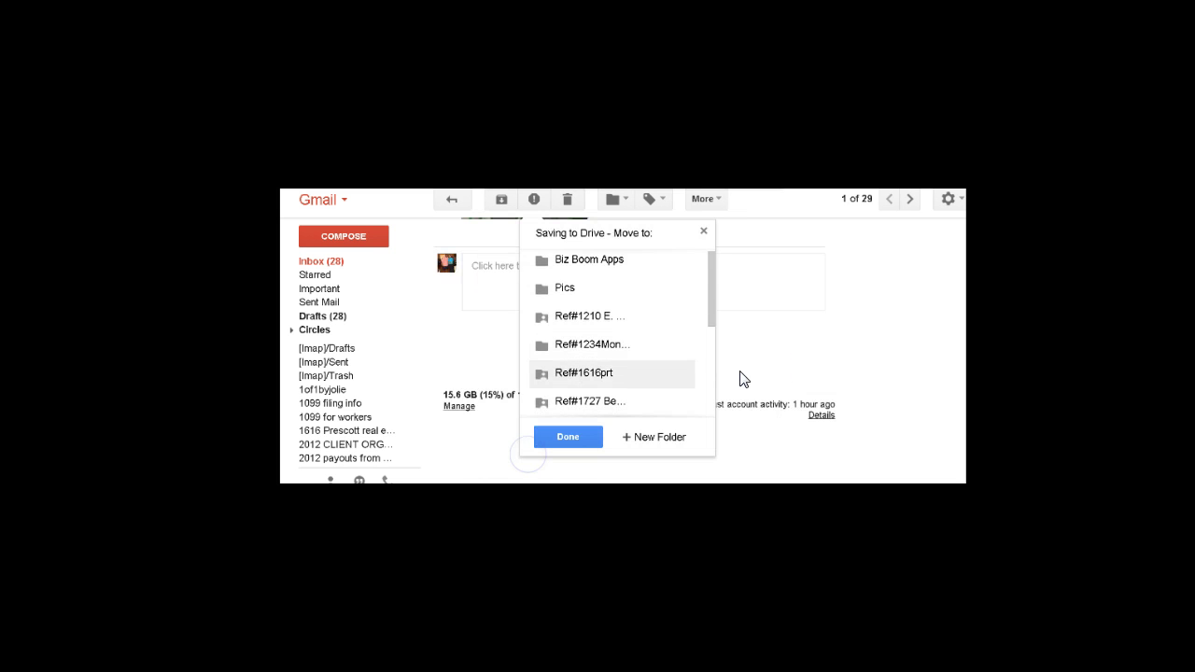
{"action": "left_click", "coordinate": [632, 347]}
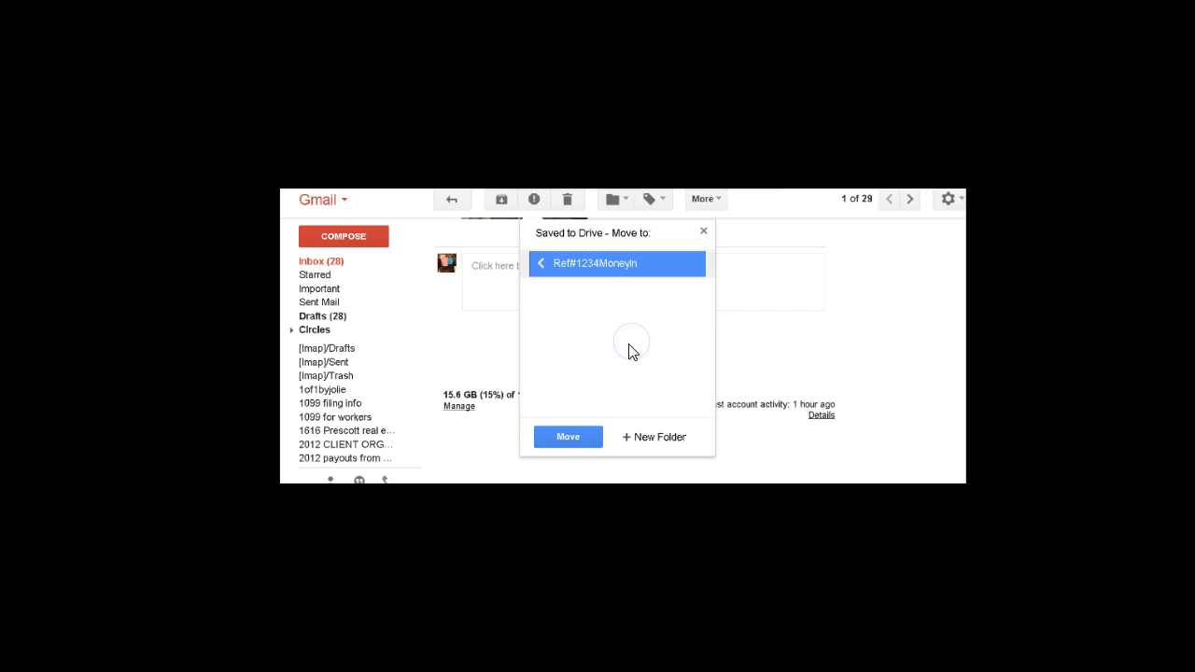
{"action": "left_click", "coordinate": [571, 436]}
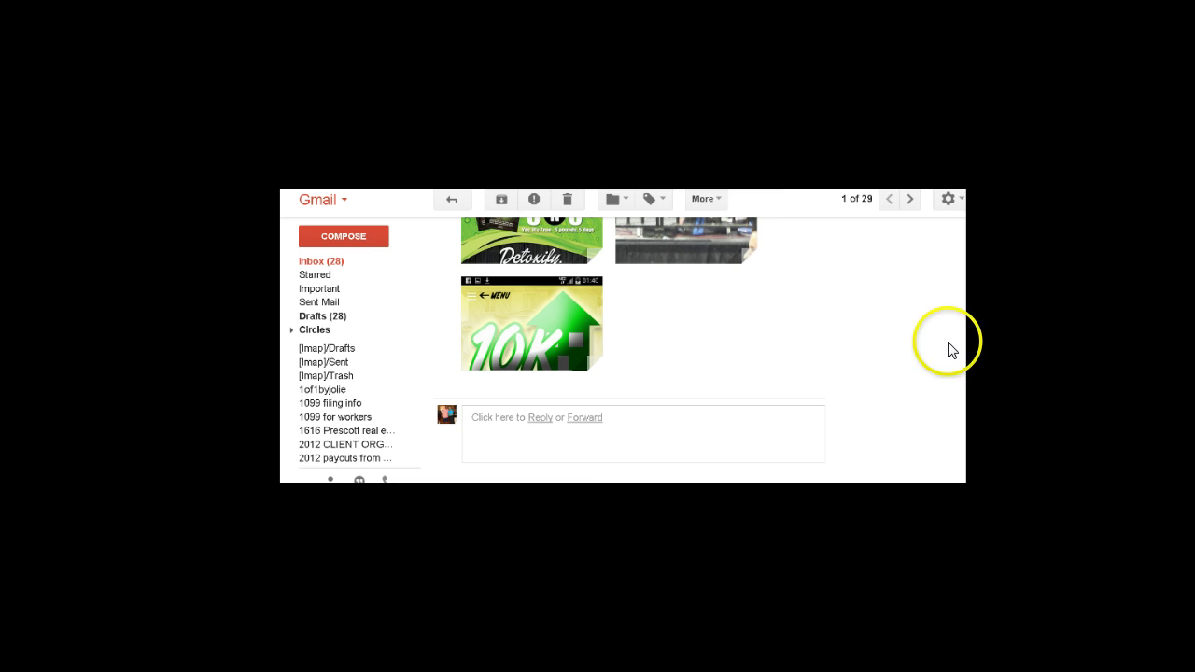
{"action": "scroll", "coordinate": [631, 350], "scroll_direction": "up", "scroll_amount": 3}
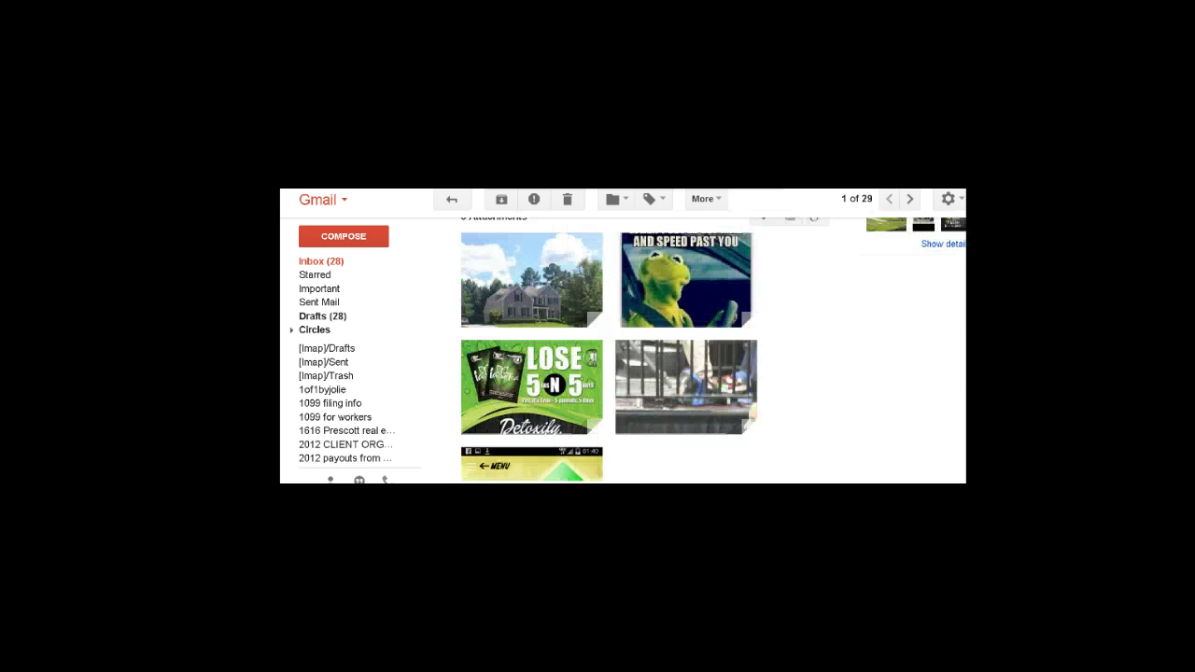
{"action": "mouse_move", "coordinate": [556, 312]}
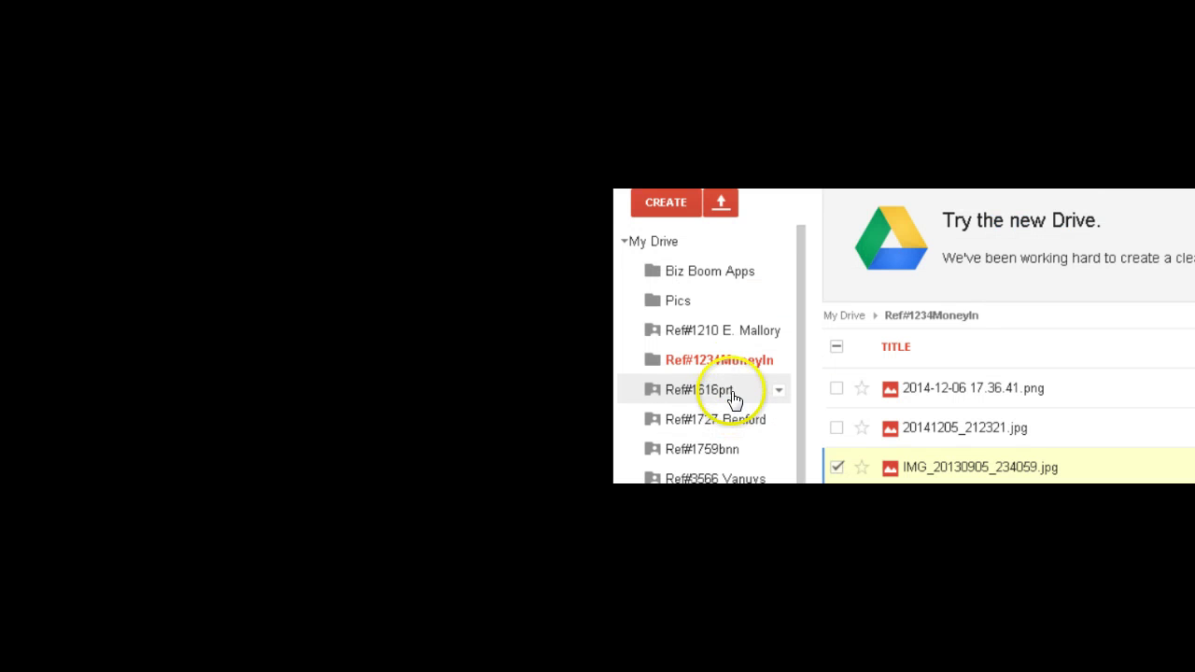
- In Google Drive, open the sharing settings of the Ref#1234MoneyIn folder
{"action": "left_click", "coordinate": [780, 364]}
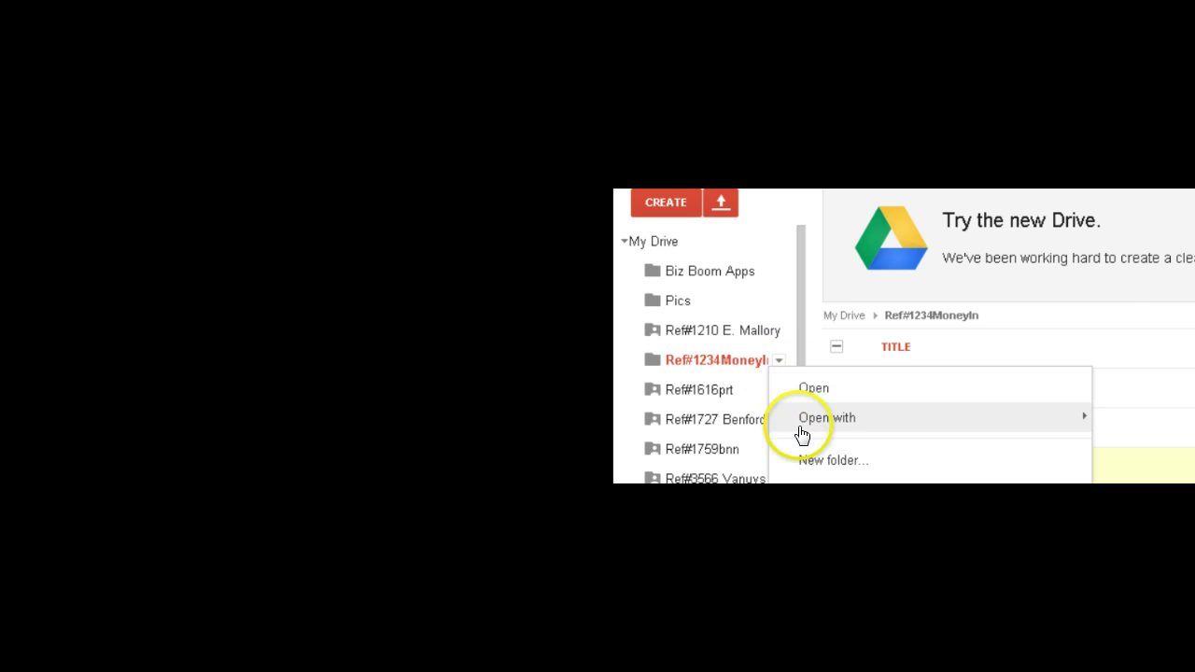
{"action": "mouse_move", "coordinate": [832, 538]}
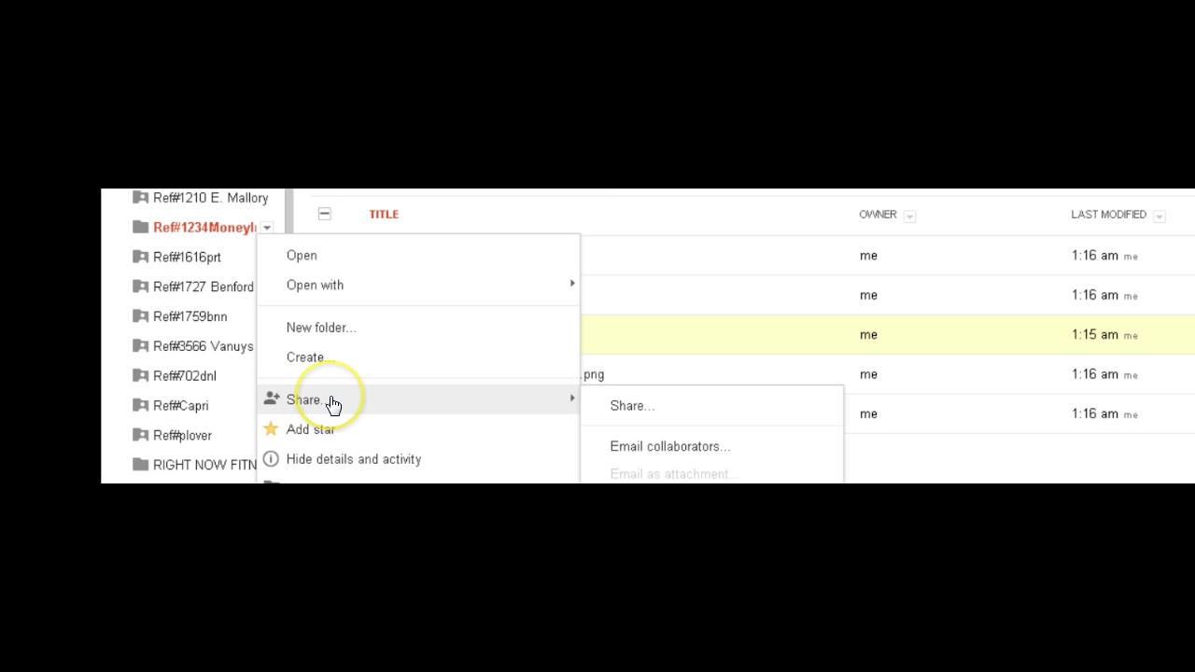
{"action": "left_click", "coordinate": [507, 401]}
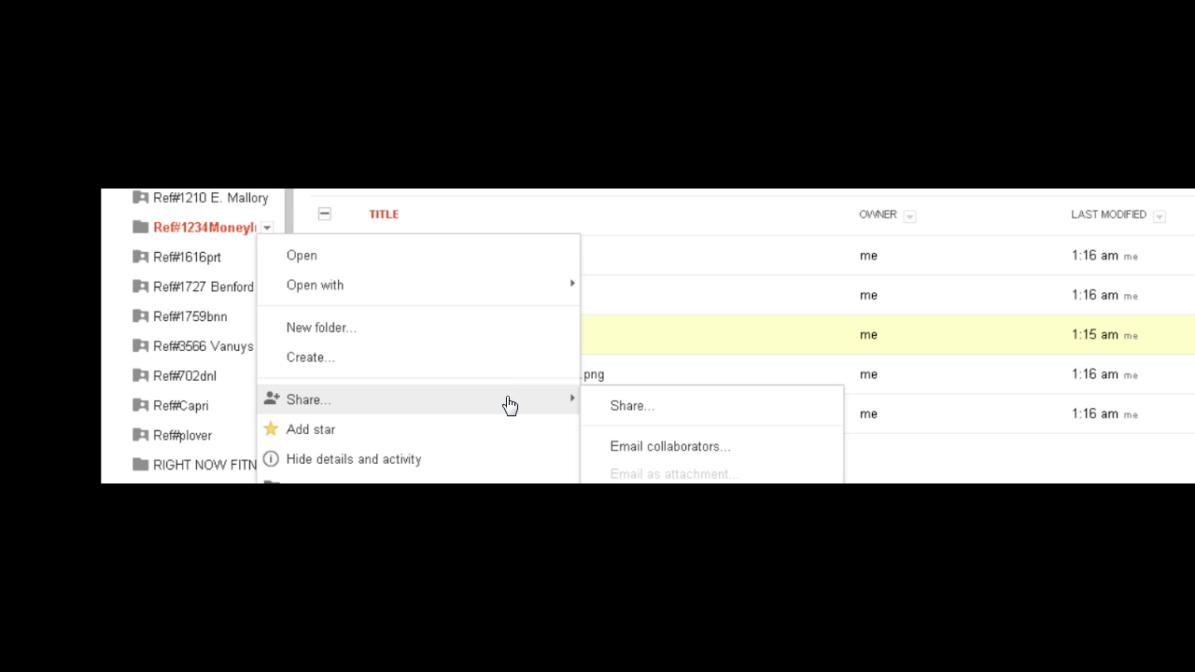
{"action": "left_click", "coordinate": [507, 398]}
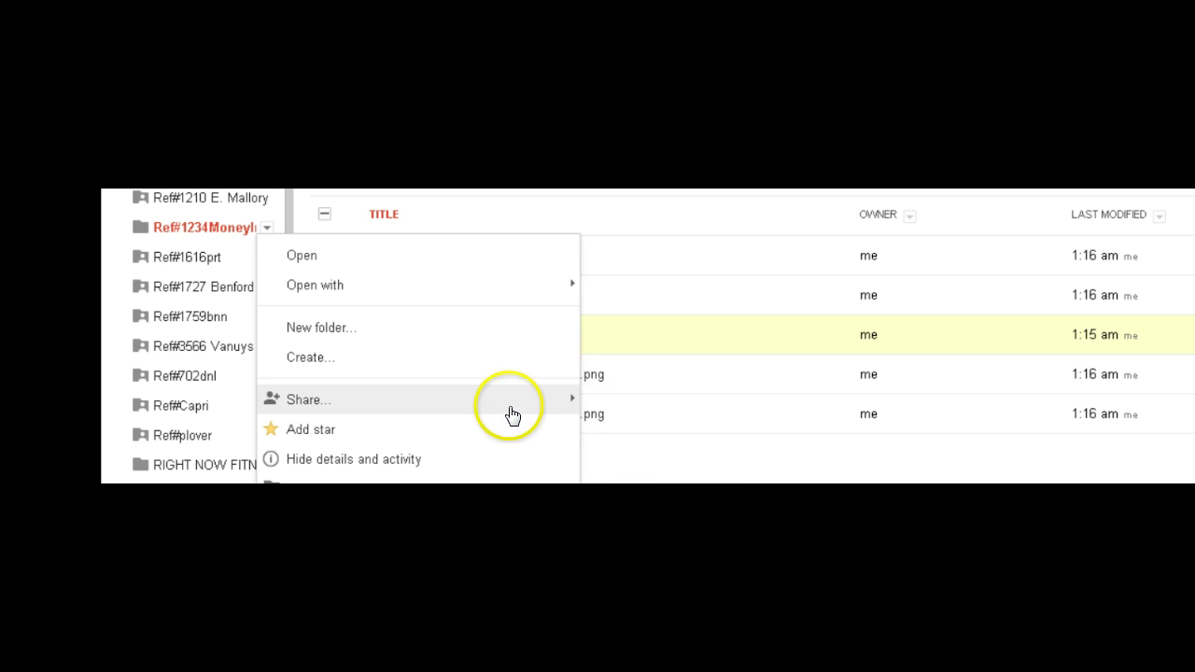
{"action": "left_click", "coordinate": [514, 400]}
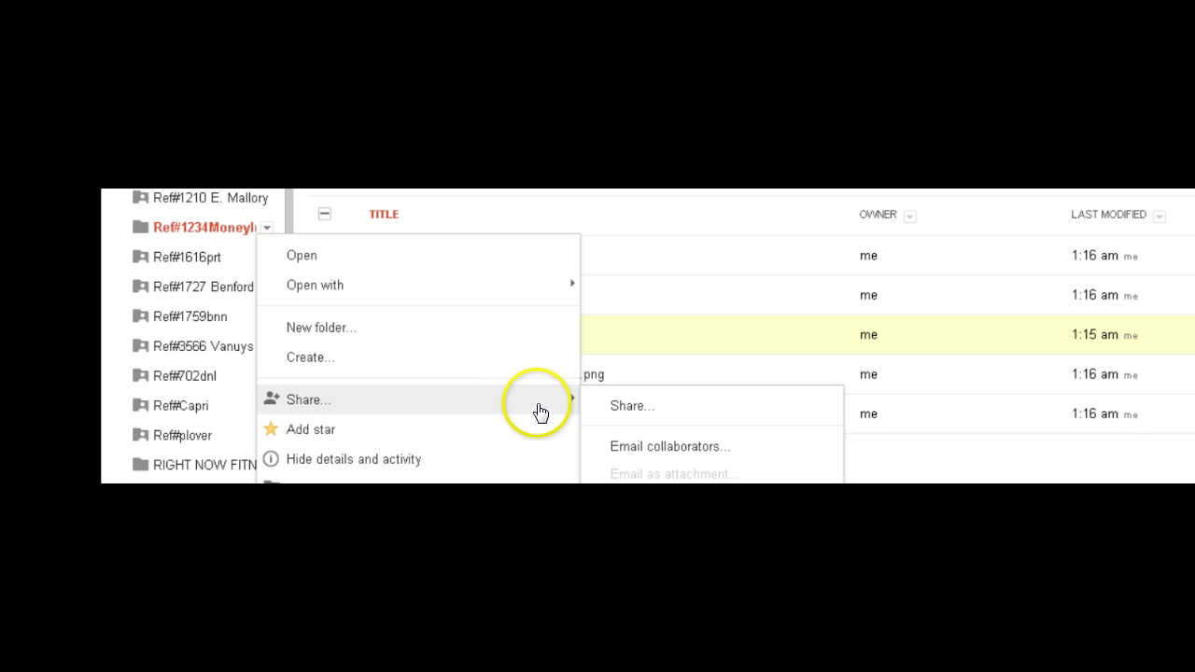
{"action": "left_click", "coordinate": [630, 407]}
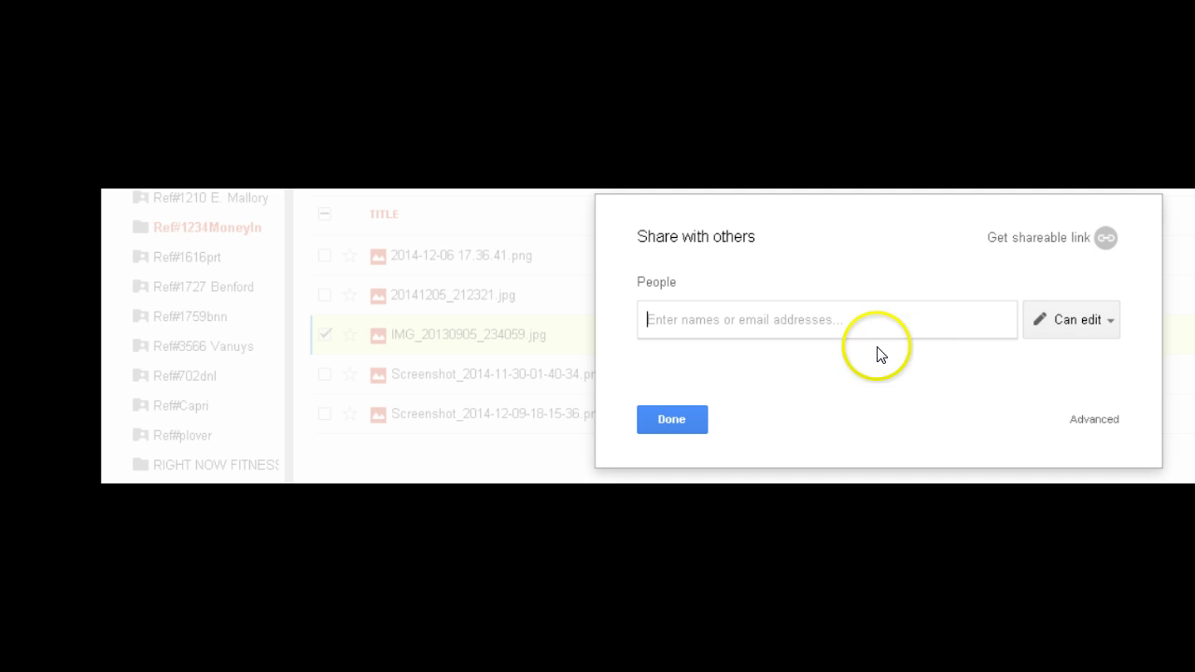
- Turn on link sharing for the folder, keep the access at "Anyone with the link can view", and copy the link
{"action": "left_click", "coordinate": [1102, 242]}
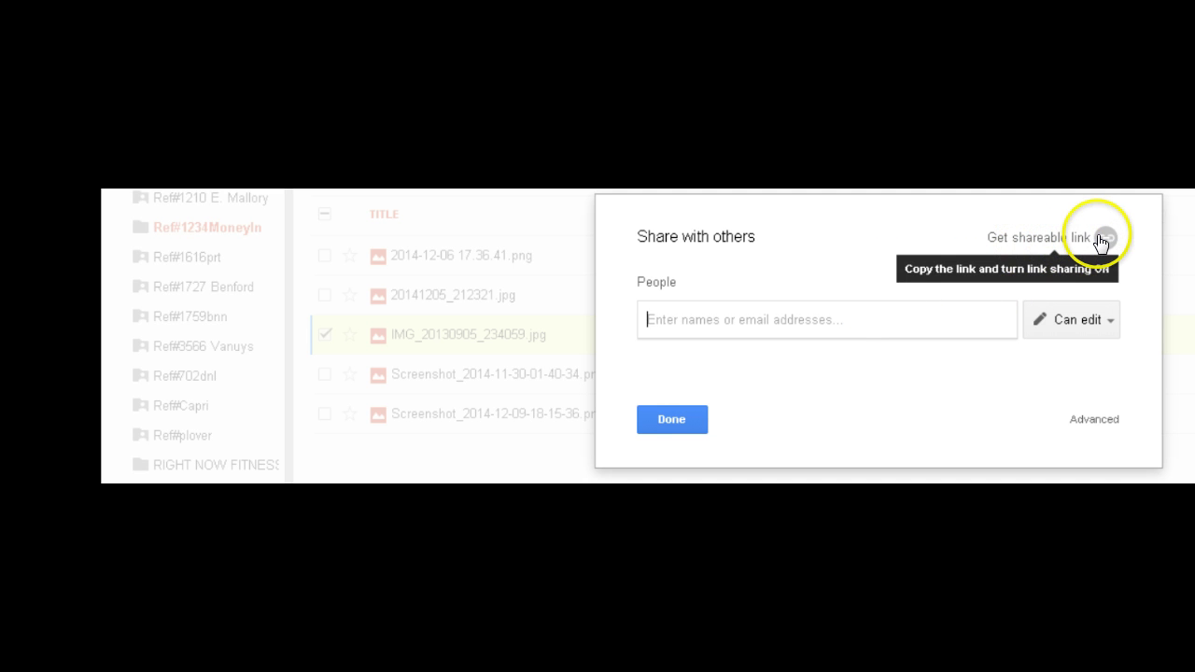
{"action": "left_click", "coordinate": [1102, 241]}
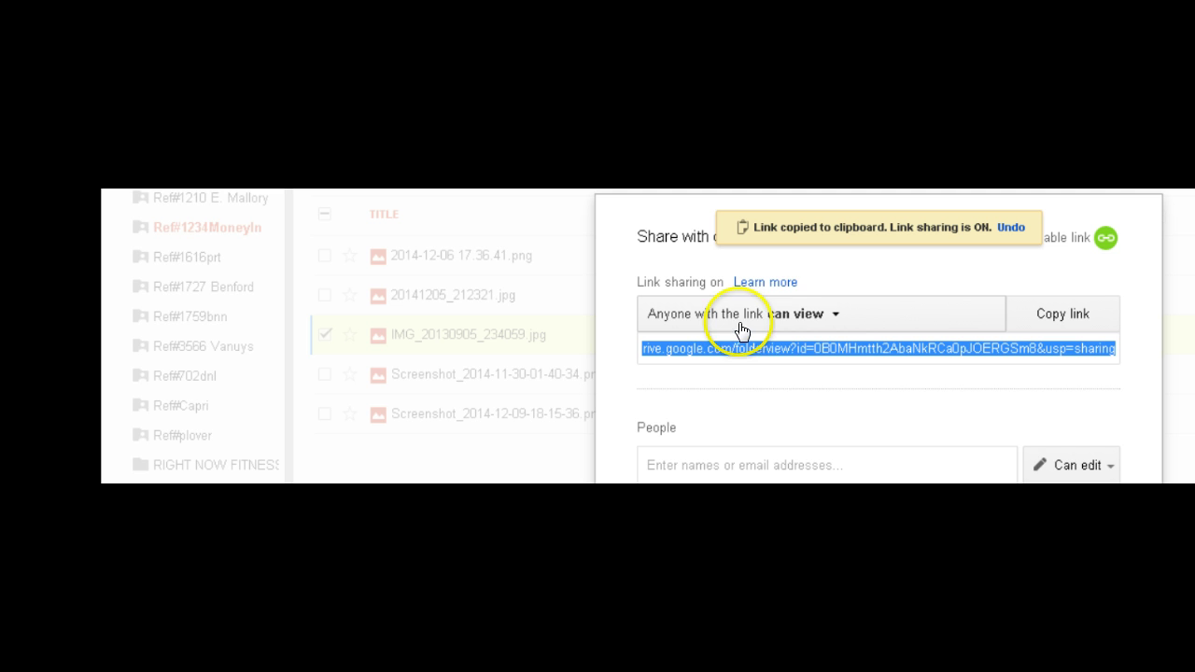
{"action": "left_click", "coordinate": [835, 315]}
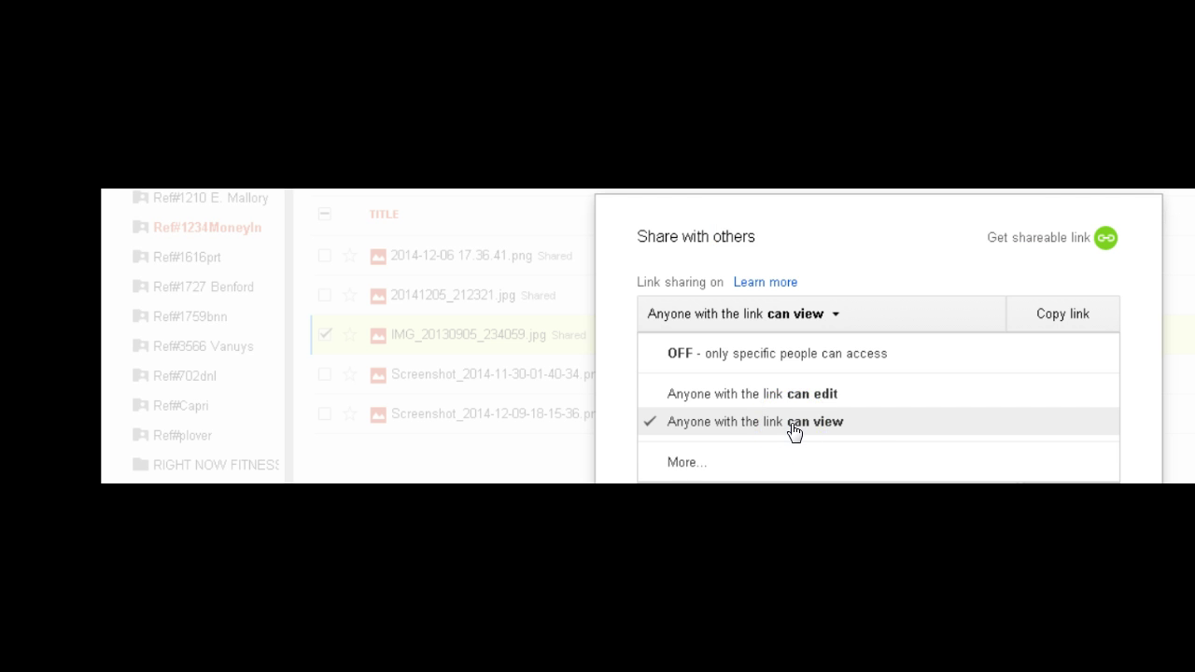
{"action": "key", "text": "Escape"}
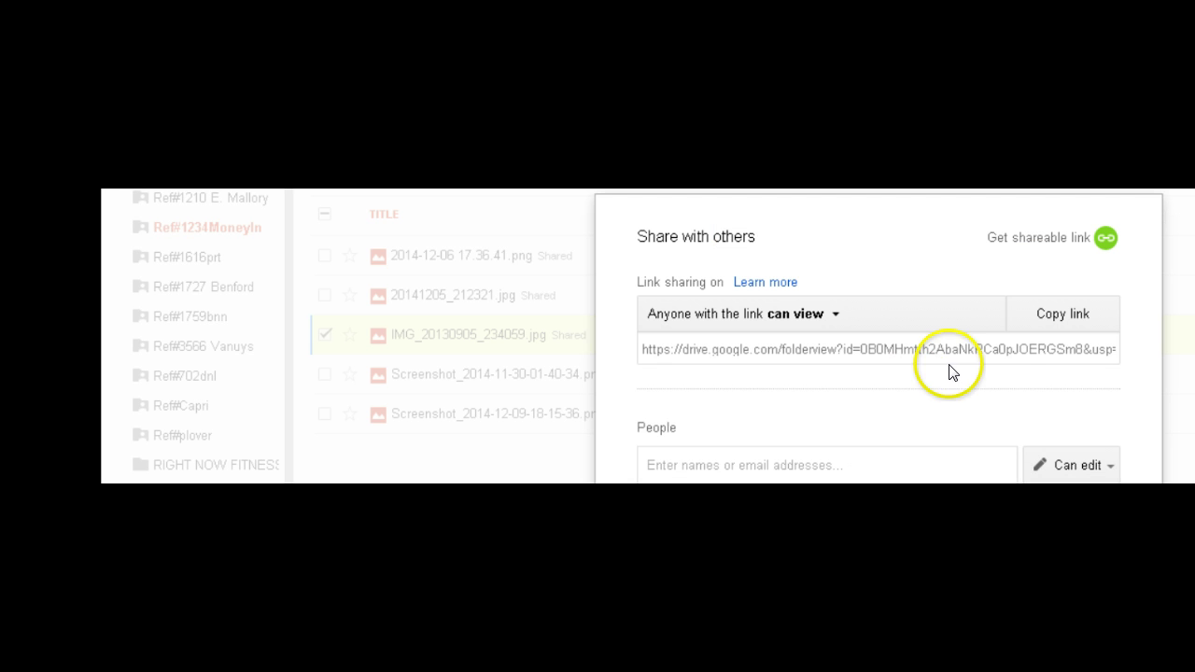
{"action": "left_click", "coordinate": [1080, 322]}
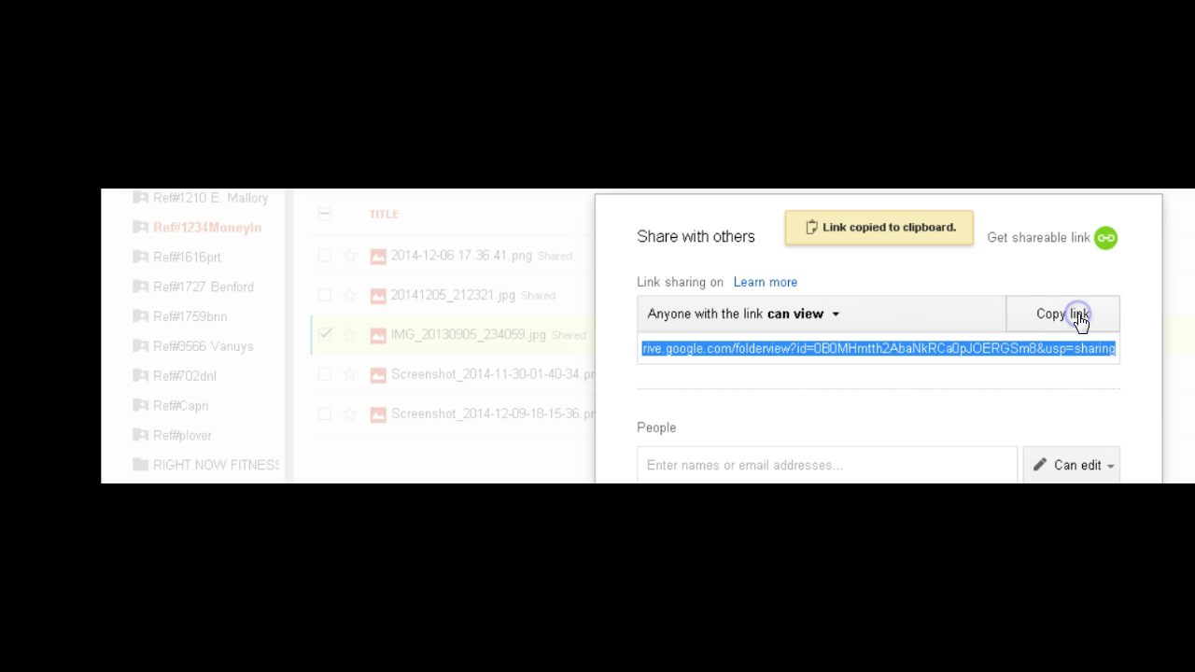
- Copy the Ref#1234MoneyIn folder's shareable link again and close the sharing settings
{"action": "left_click", "coordinate": [1035, 353]}
{"action": "left_click", "coordinate": [1065, 314]}
{"action": "left_click", "coordinate": [854, 421]}
{"action": "key", "text": "Escape"}
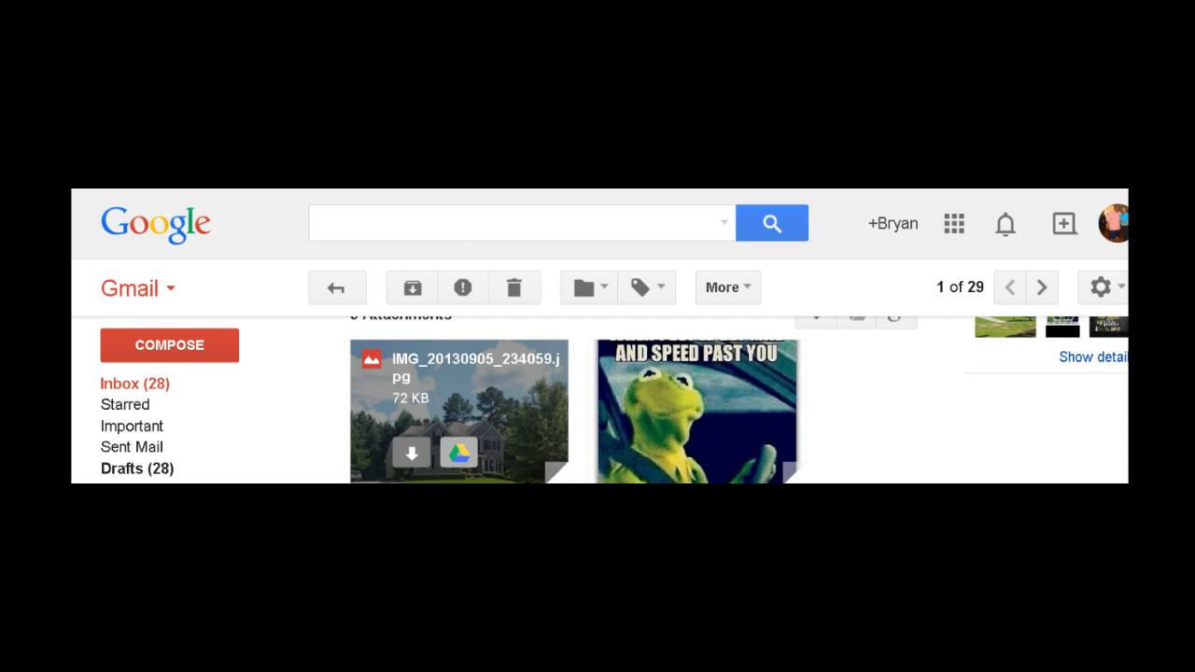
- In Gmail, start a new message and enter the property's full street address as the subject
{"action": "left_click", "coordinate": [203, 359]}
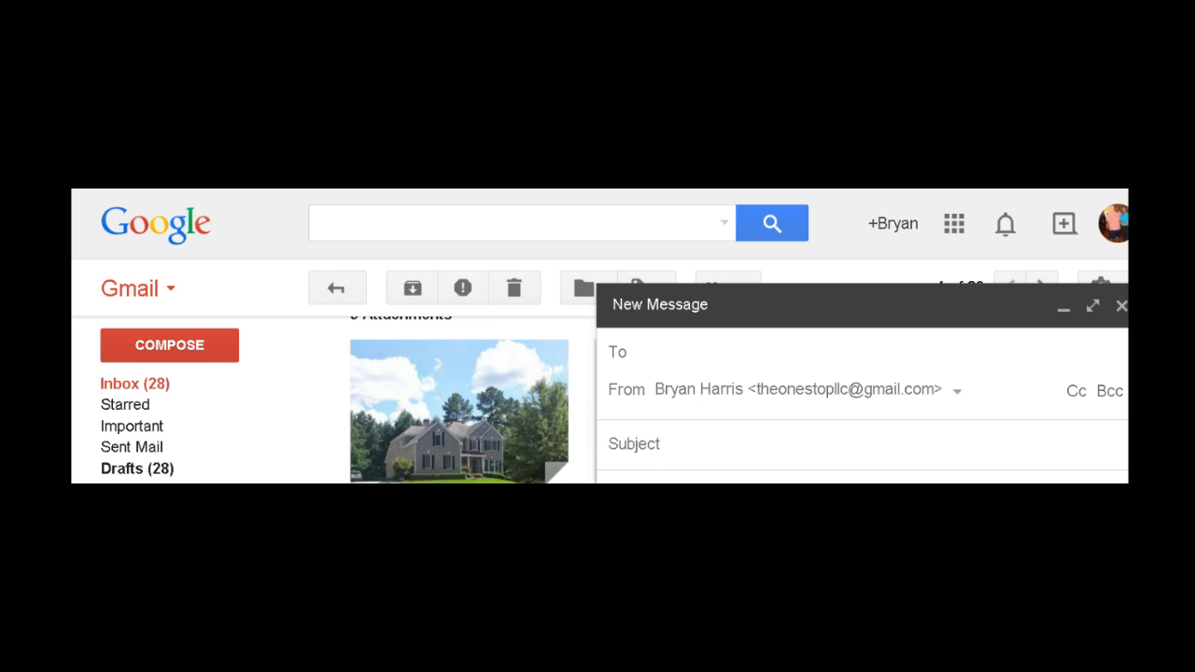
{"action": "left_click", "coordinate": [673, 494]}
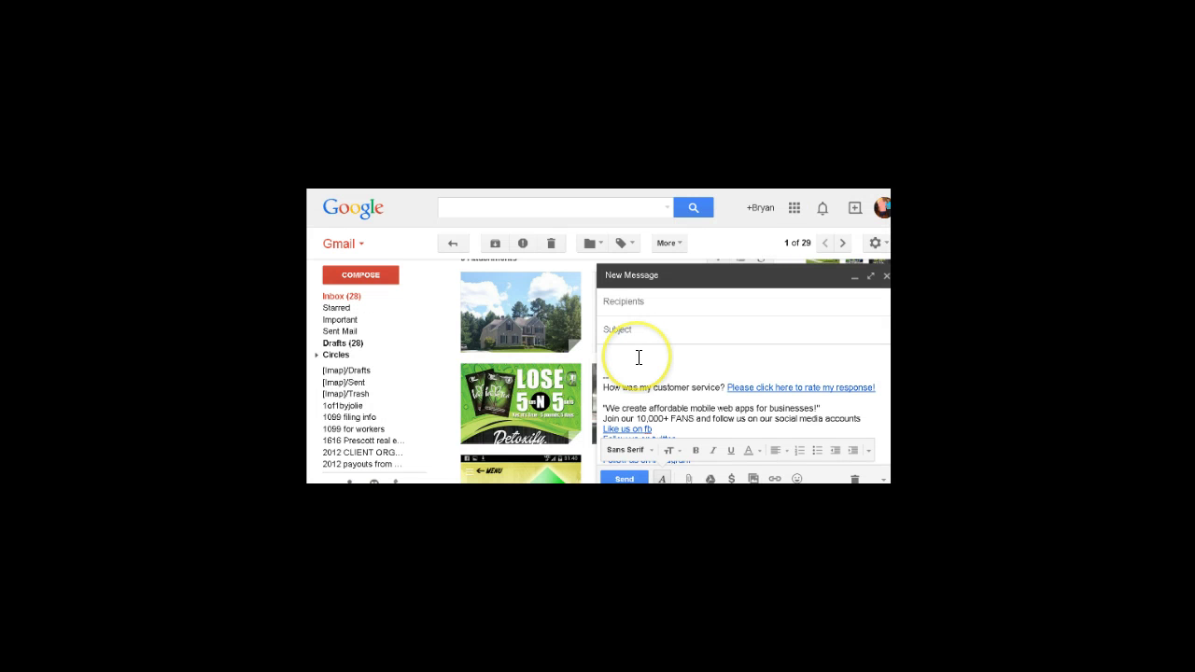
{"action": "left_click", "coordinate": [645, 333]}
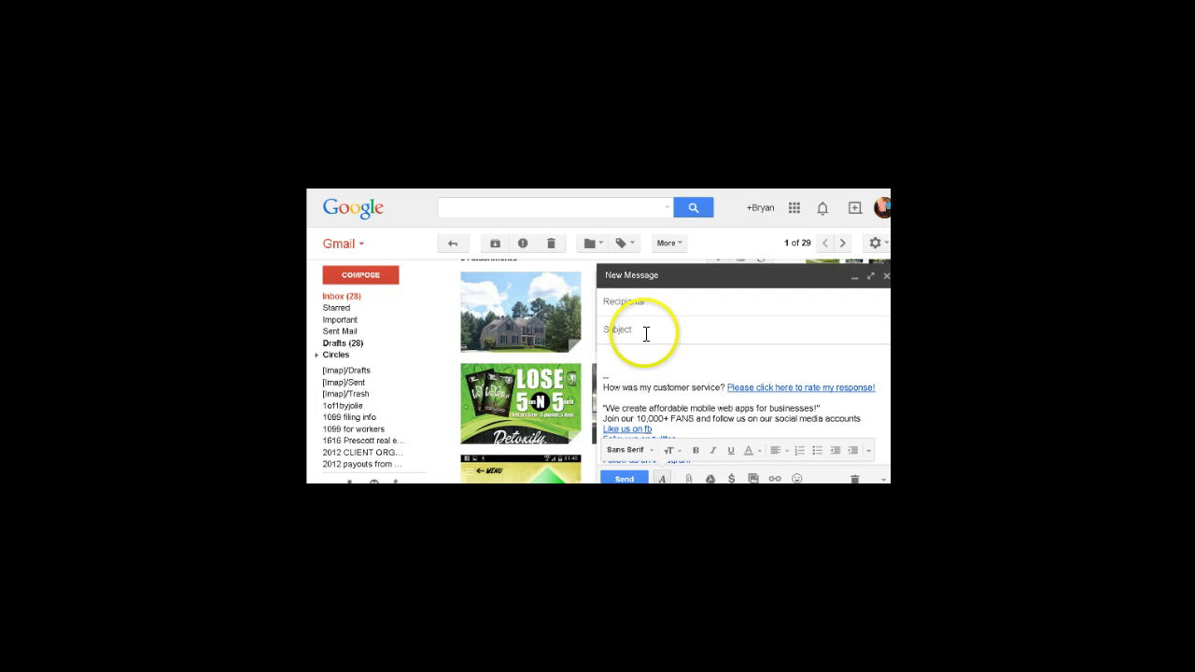
{"action": "type", "text": "1234"}
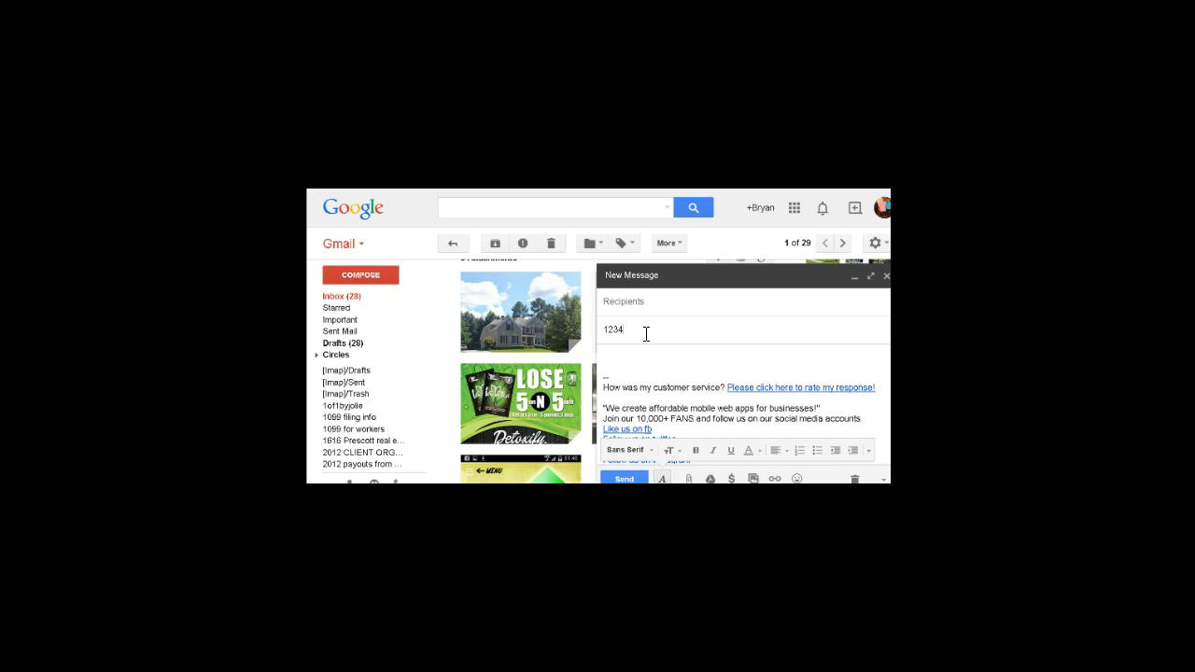
{"action": "type", "text": " Money "}
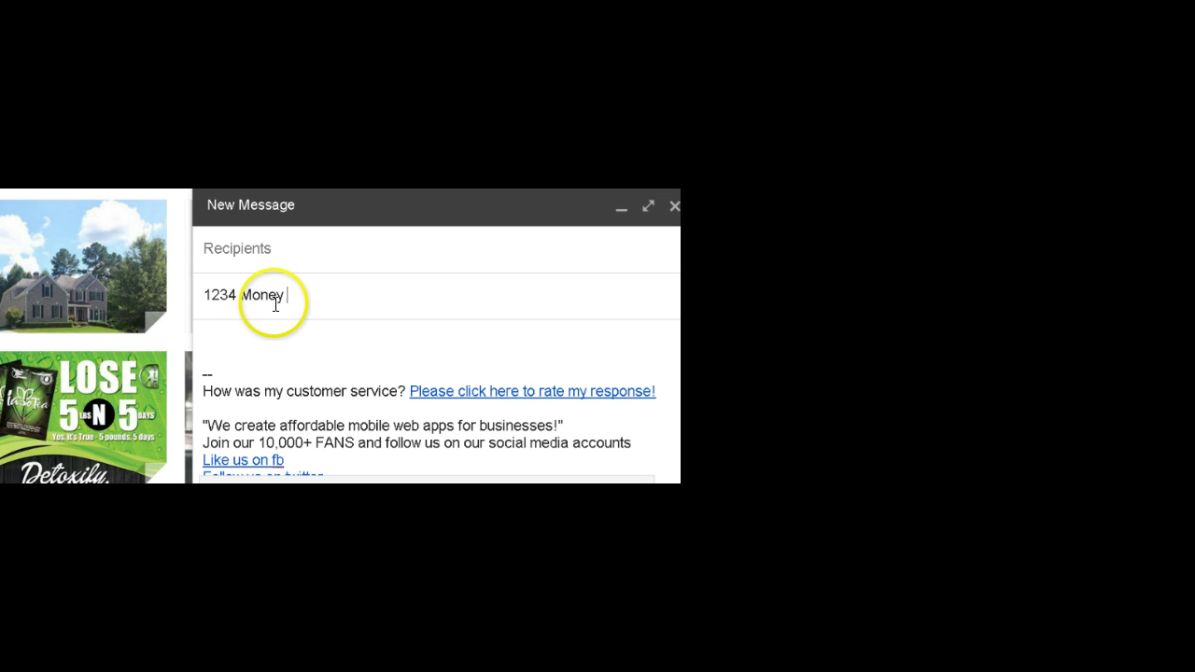
{"action": "type", "text": "Ln Memphis Tn "}
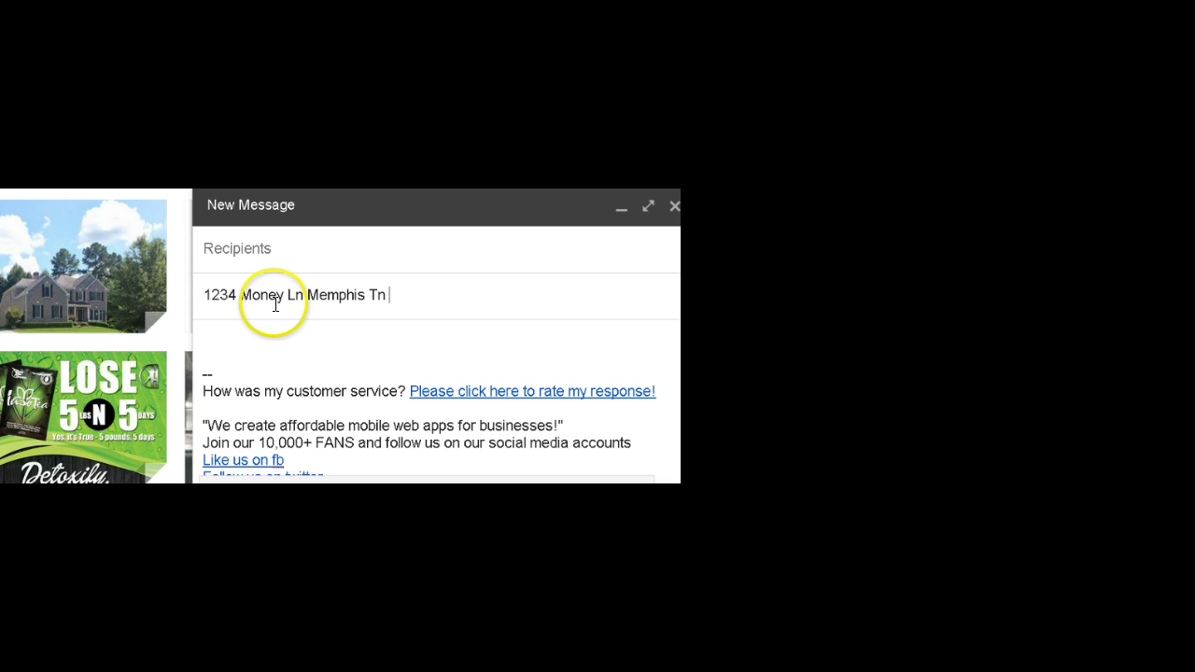
{"action": "type", "text": "38111"}
{"action": "key", "text": "Tab"}
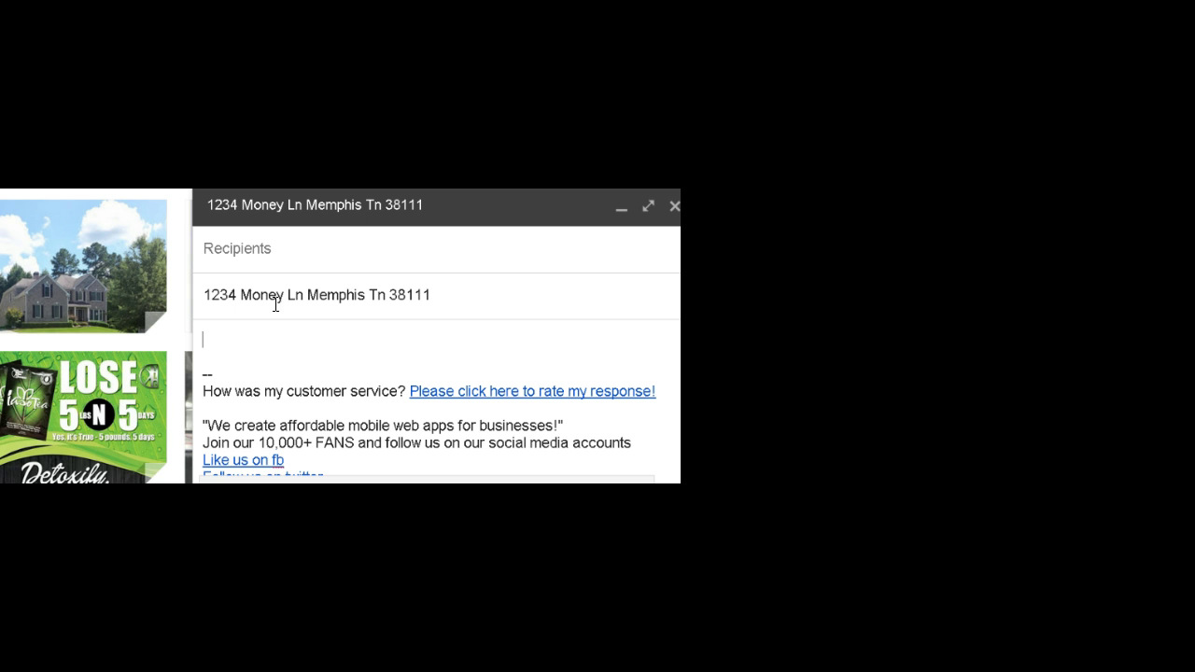
- Paste the copied folder link into the message body and address the message to the One Stop contact
{"action": "left_click", "coordinate": [275, 331]}
{"action": "key", "text": "ctrl+v"}
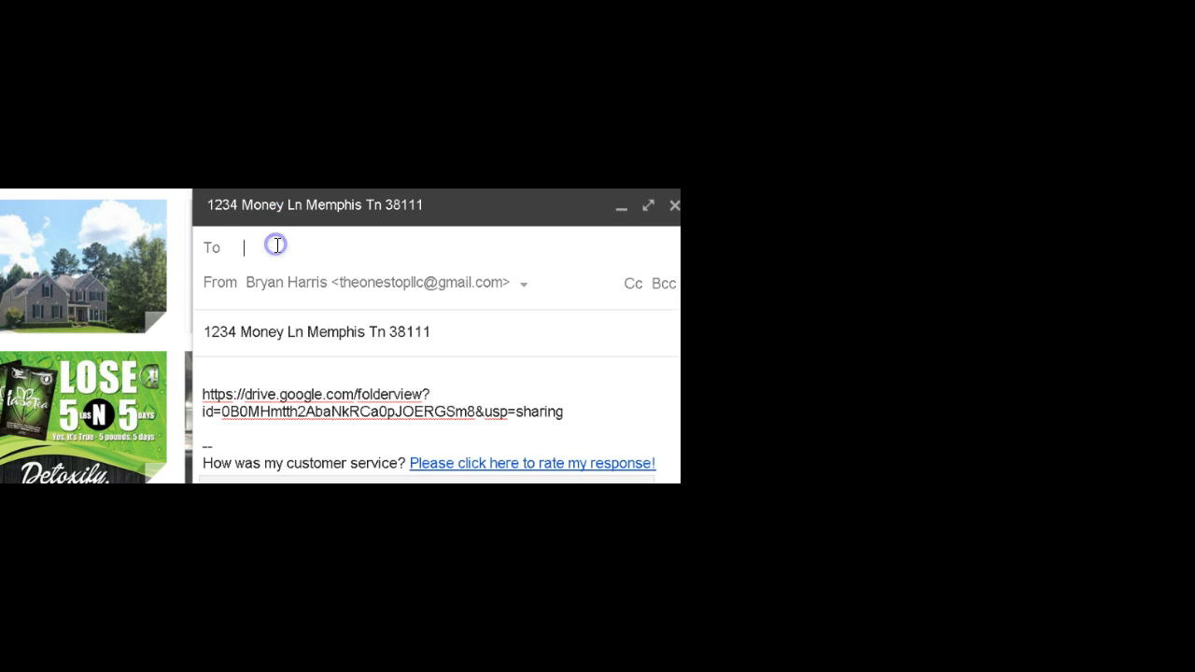
{"action": "type", "text": "th"}
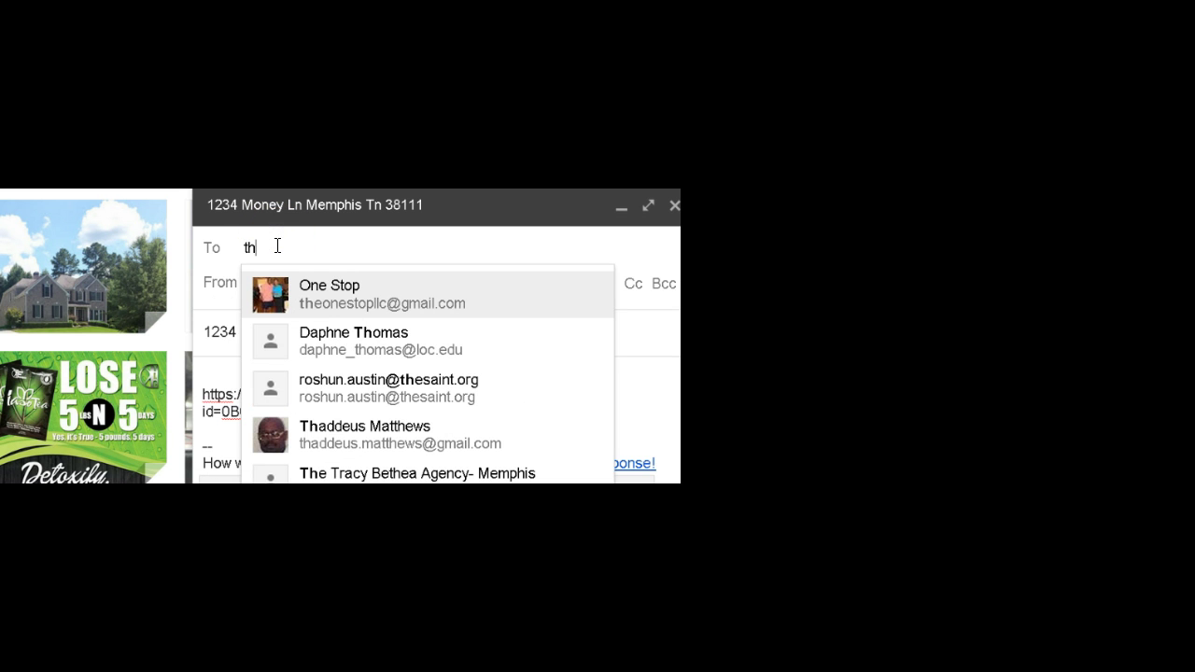
{"action": "left_click", "coordinate": [341, 290]}
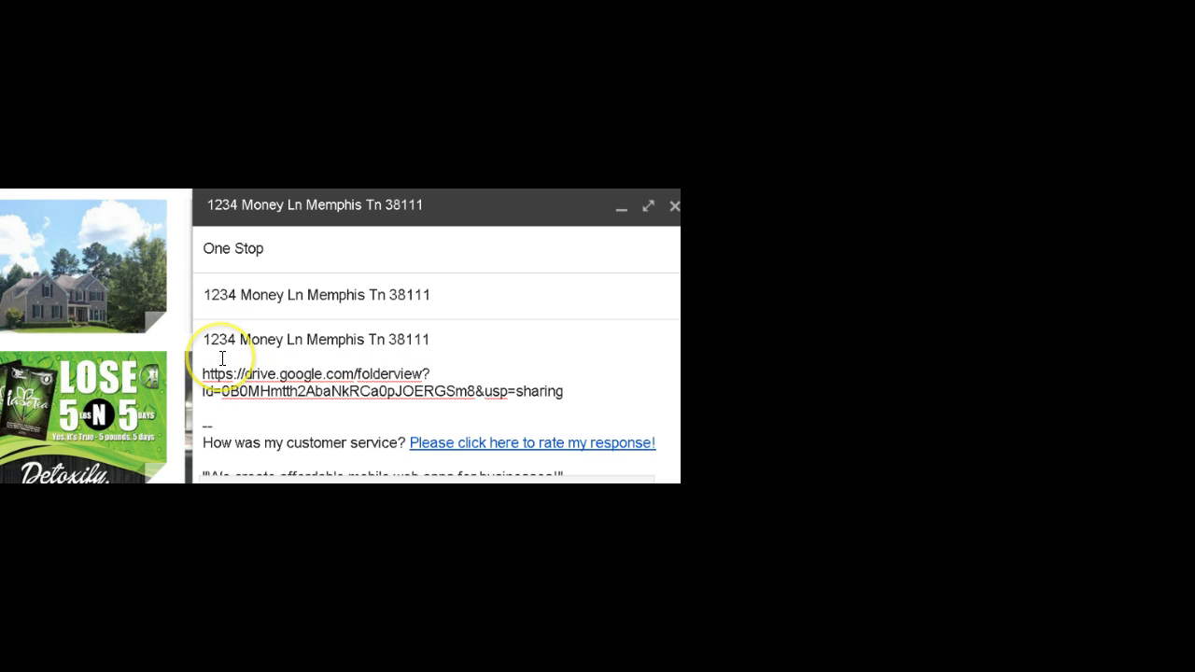
- Complete the body with "pics below" above the folder link and the AM's name below it, and send the message
{"action": "left_click", "coordinate": [223, 357]}
{"action": "type", "text": "pics below"}
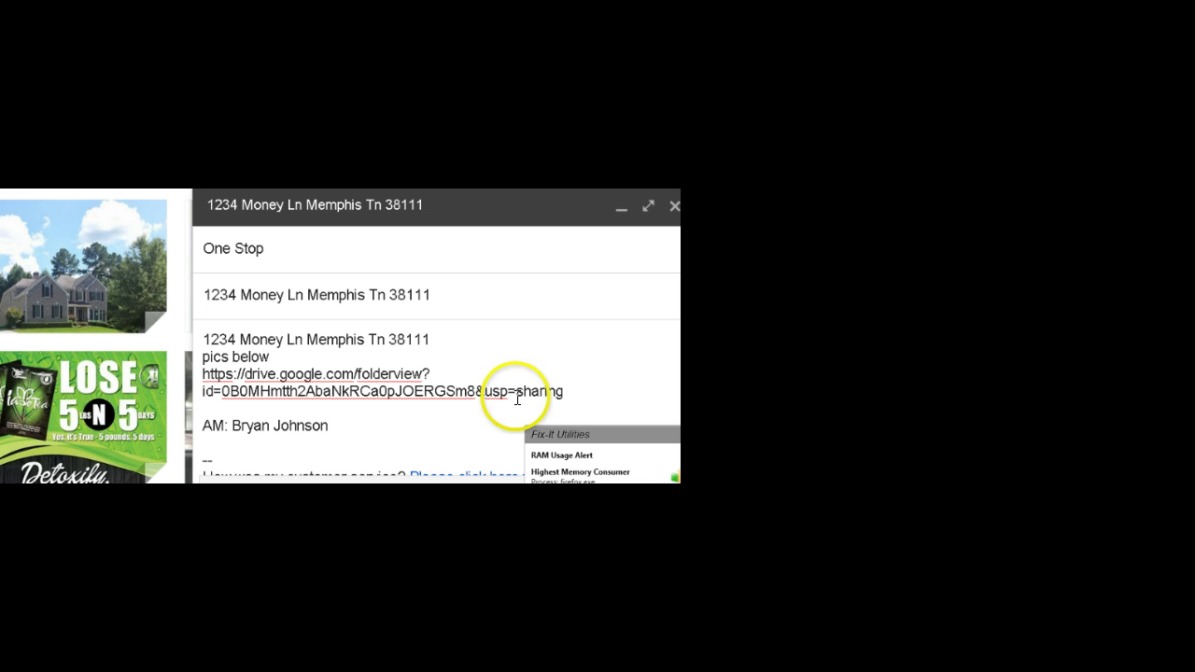
{"action": "key", "text": "Return"}
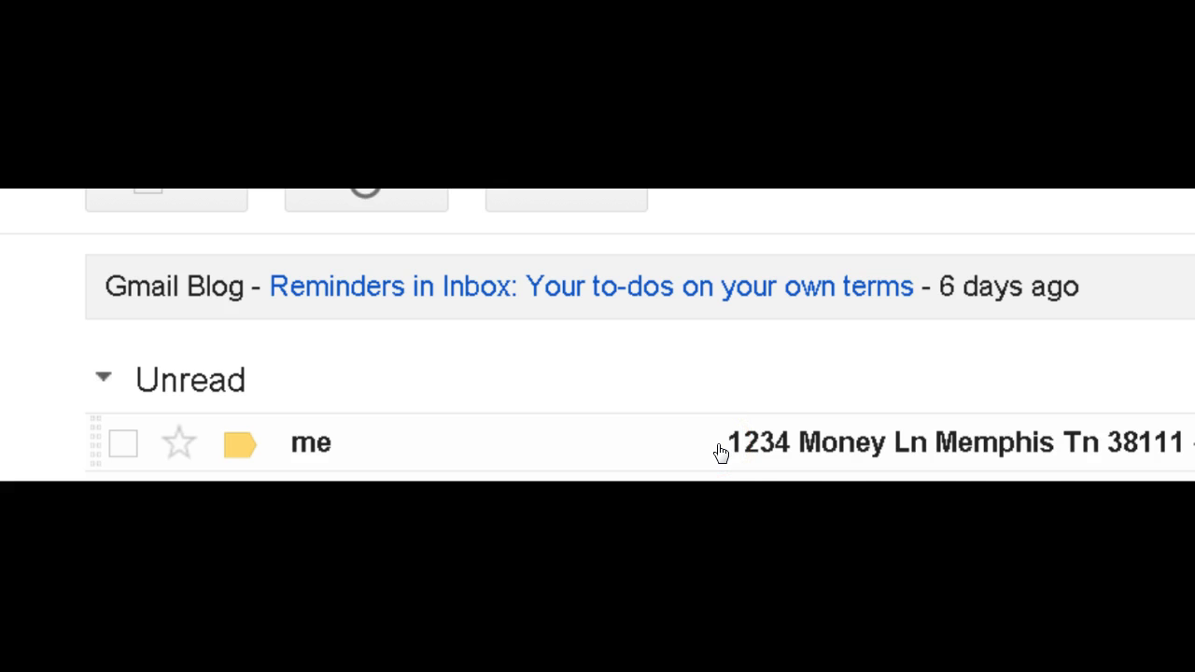
- Open the received message and browse the Ref#1234MoneyIn pictures through its shared folder link
{"action": "left_click", "coordinate": [718, 450]}
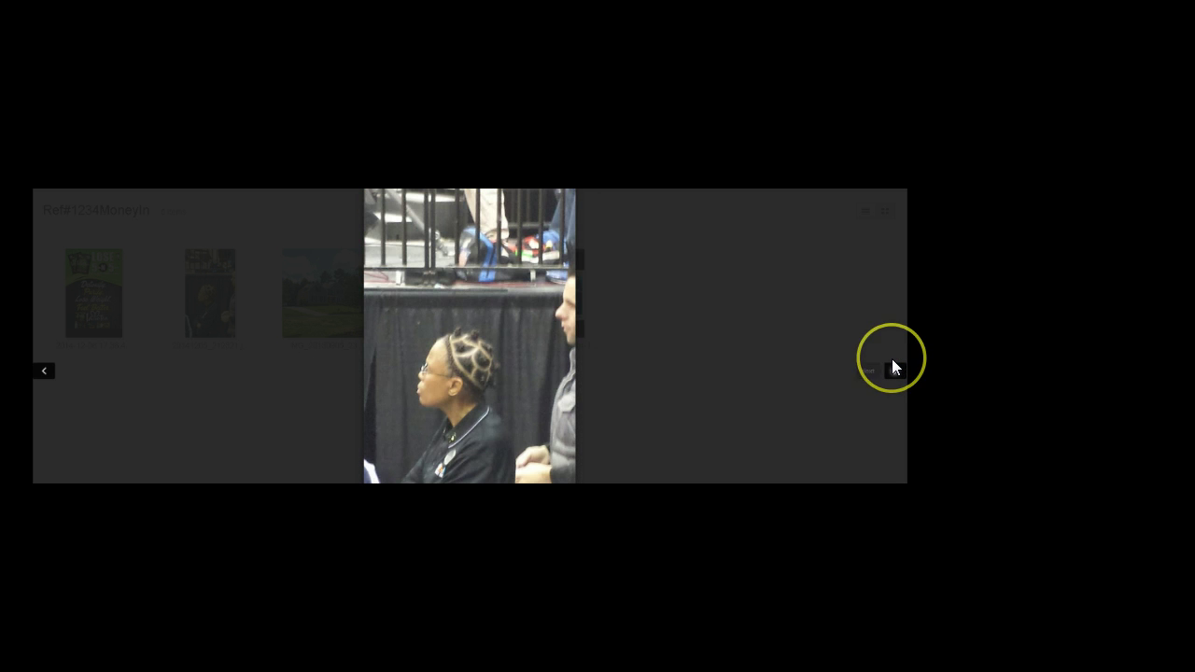
{"action": "left_click", "coordinate": [893, 369]}
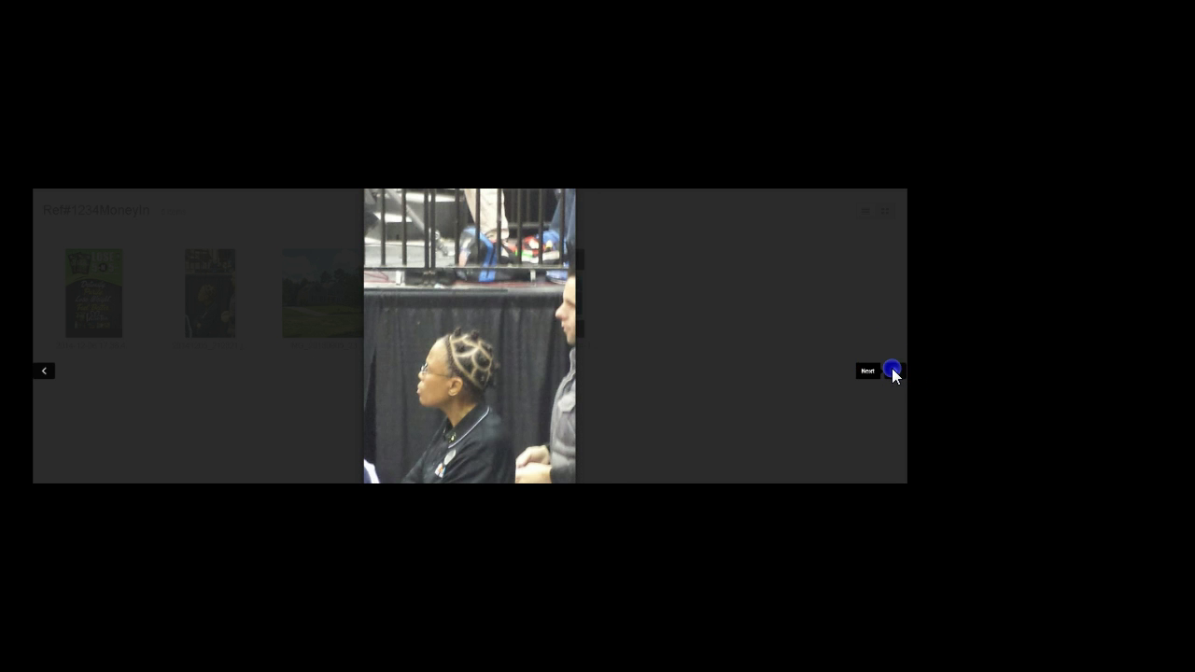